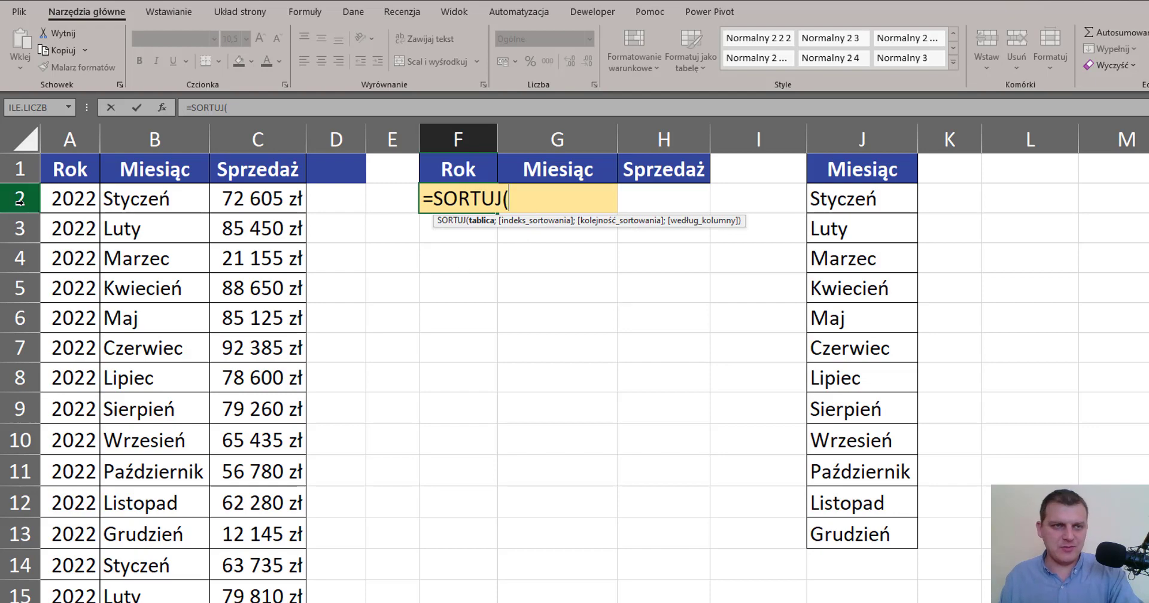
- Complete the SORTUJ formula in F2 with the array A2:C145 and sort index 2
click(73, 200)
key(ctrl+shift+Right)
key(ctrl+shift+Down)
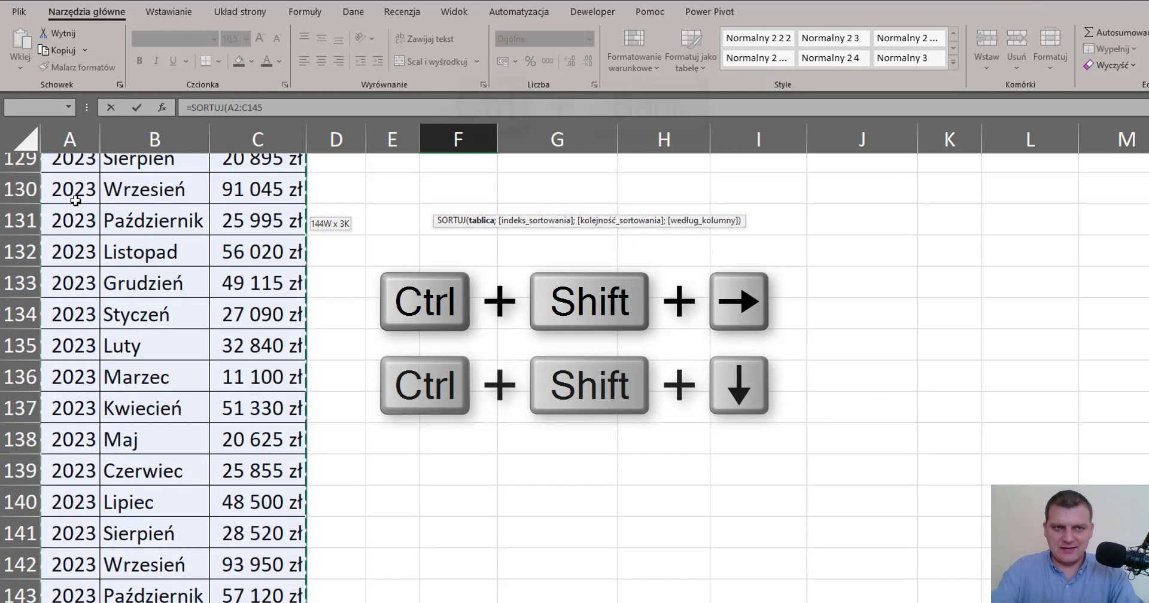
key(ctrl+BackSpace)
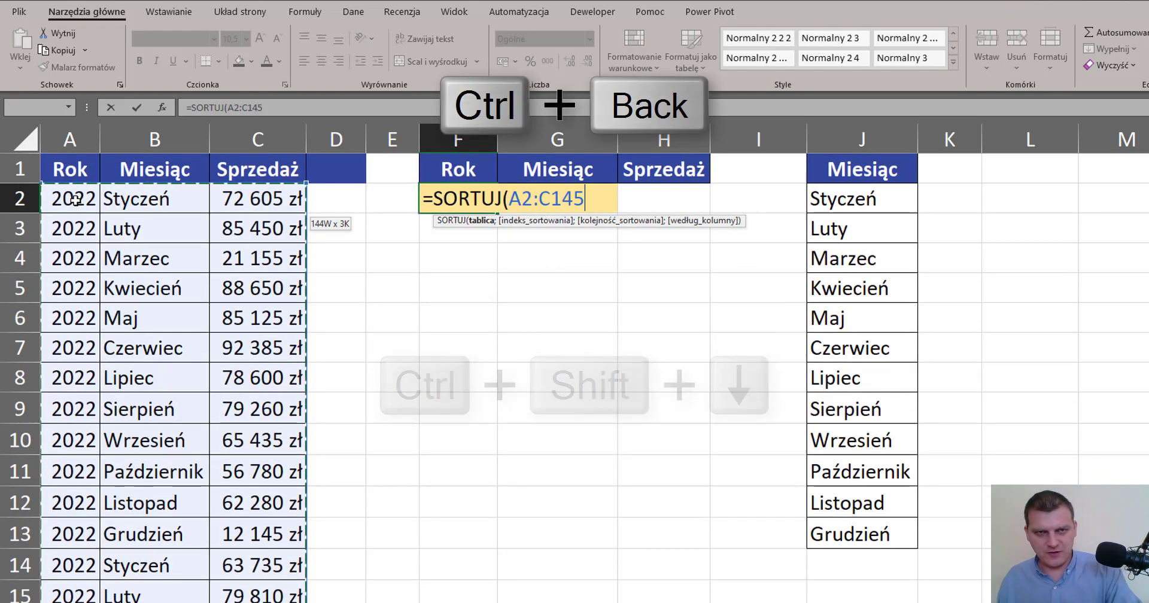
text(;)
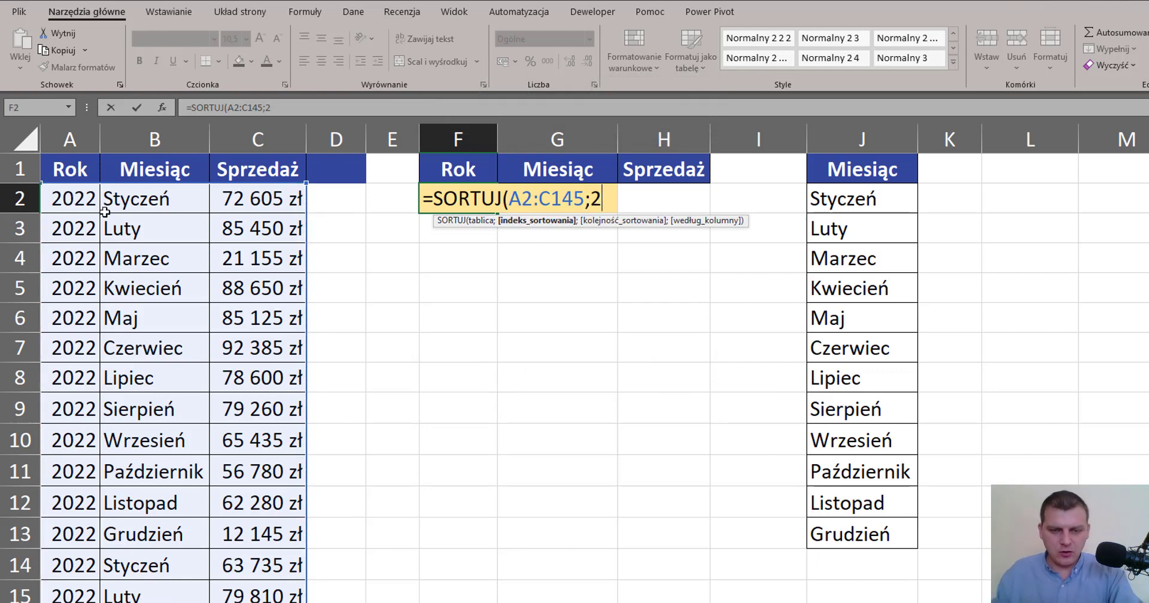
text(2))
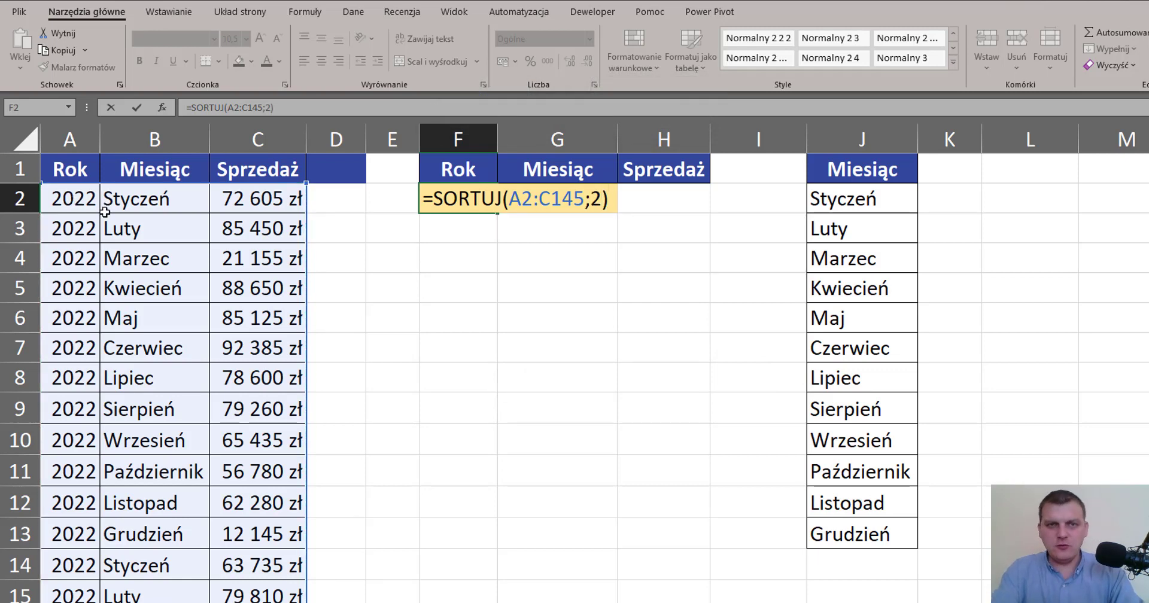
key(ctrl+Return)
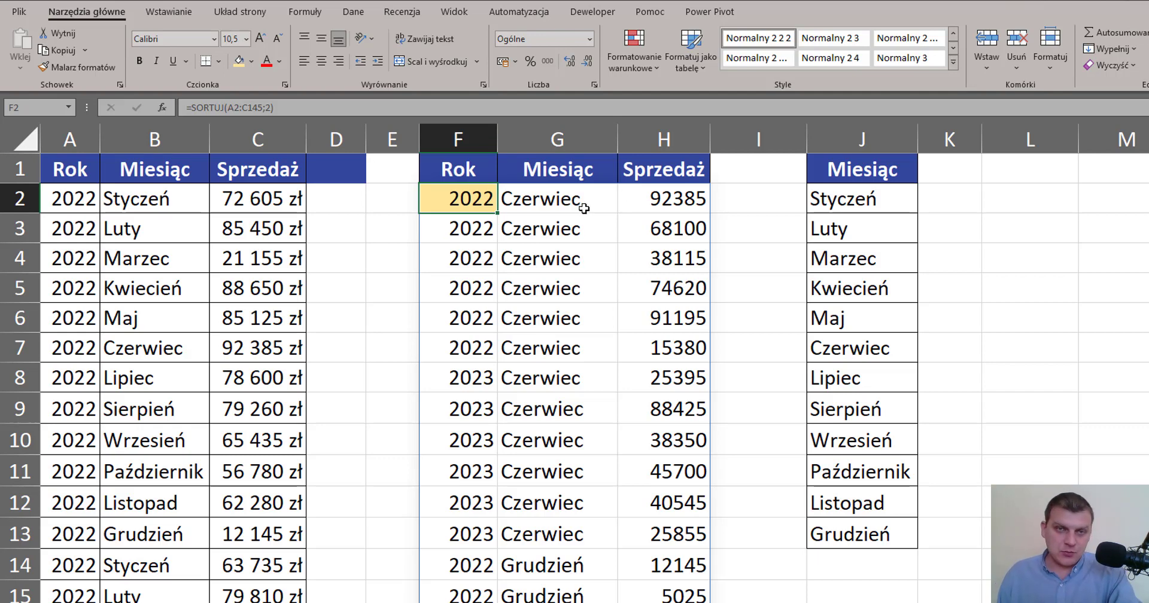
- Change the function in the F2 formula to SORTUJ.WEDŁUG
key(F2)
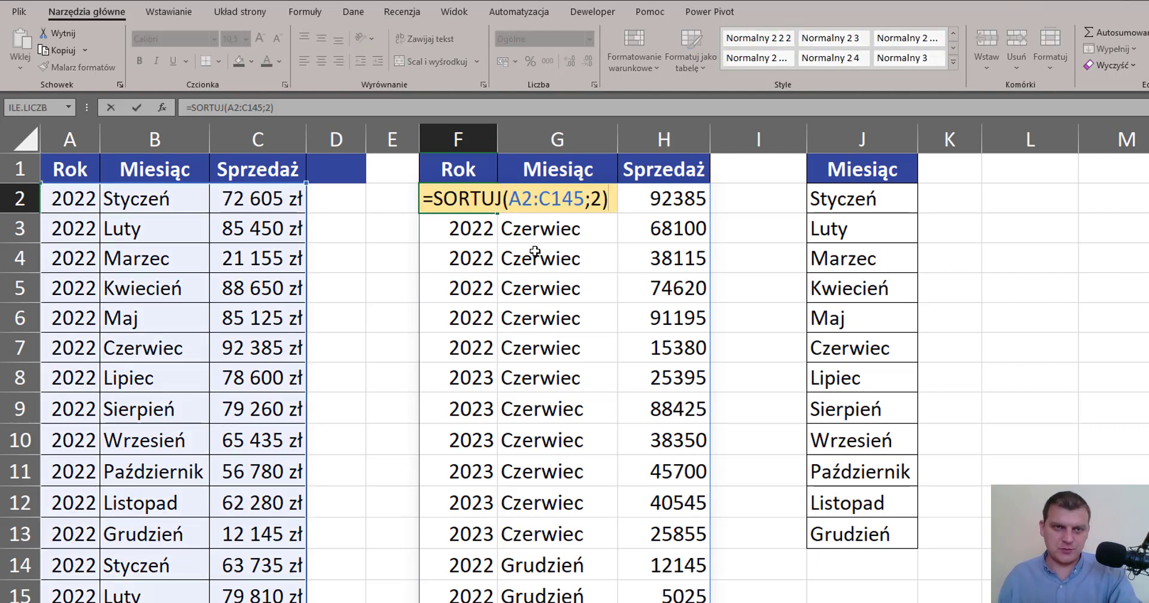
click(501, 195)
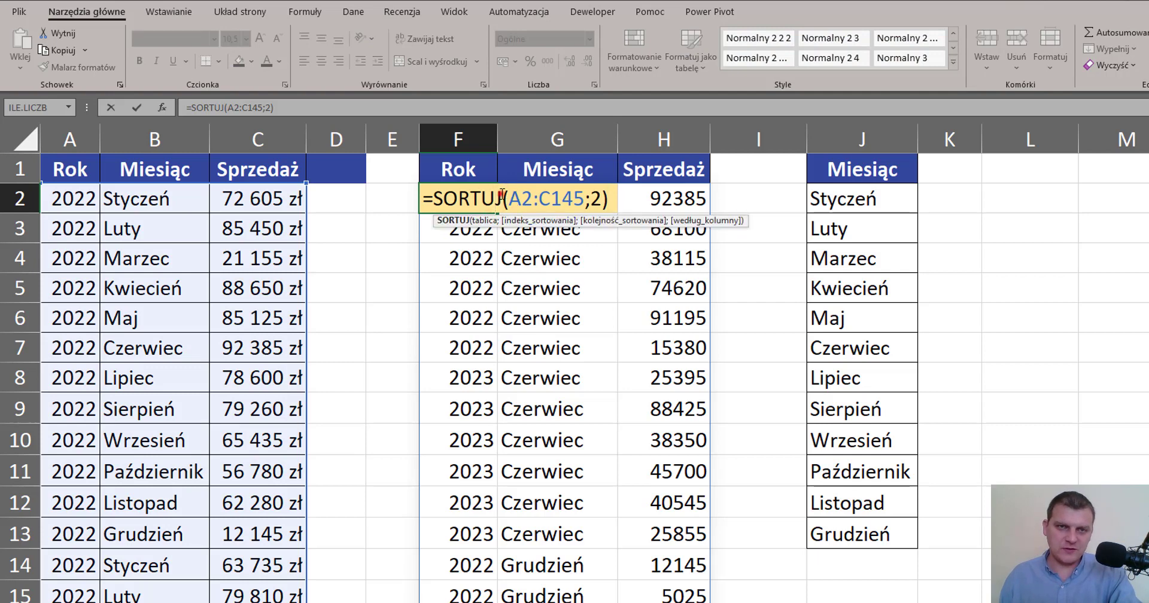
text(w)
key(BackSpace)
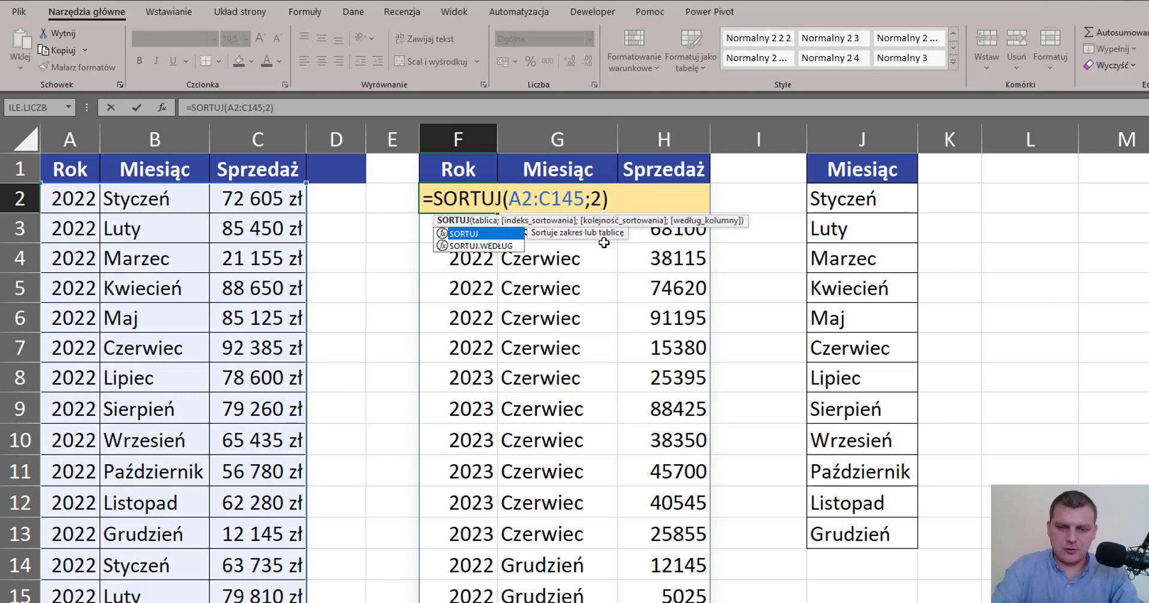
text(.WEDŁUG)
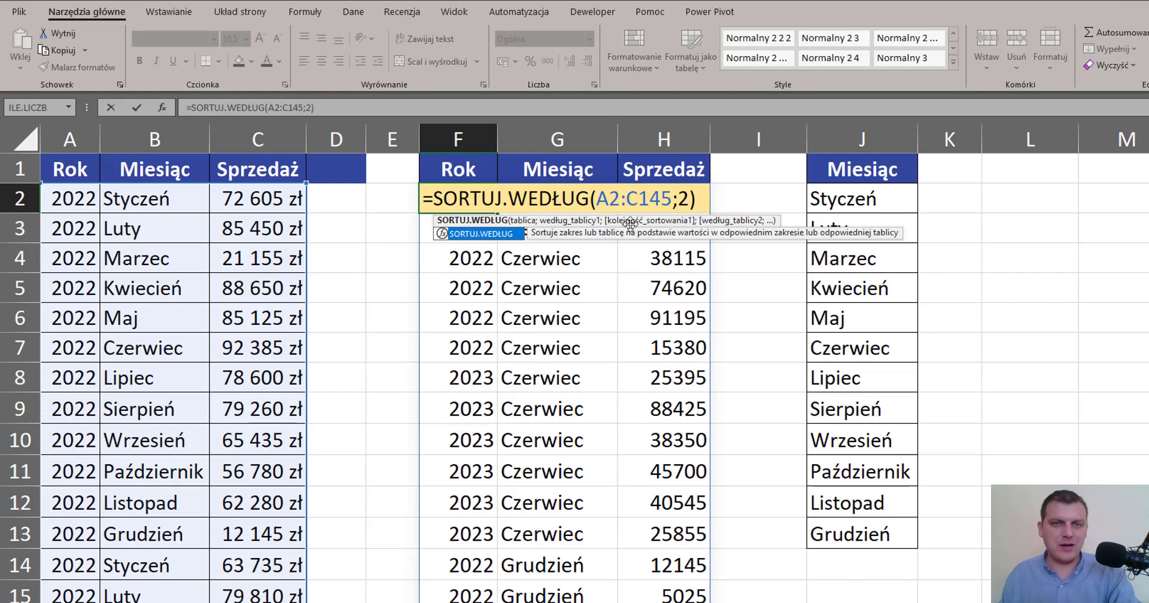
- Replace the sort index in the F2 formula with the month range B2:B145 and commit it
click(687, 198)
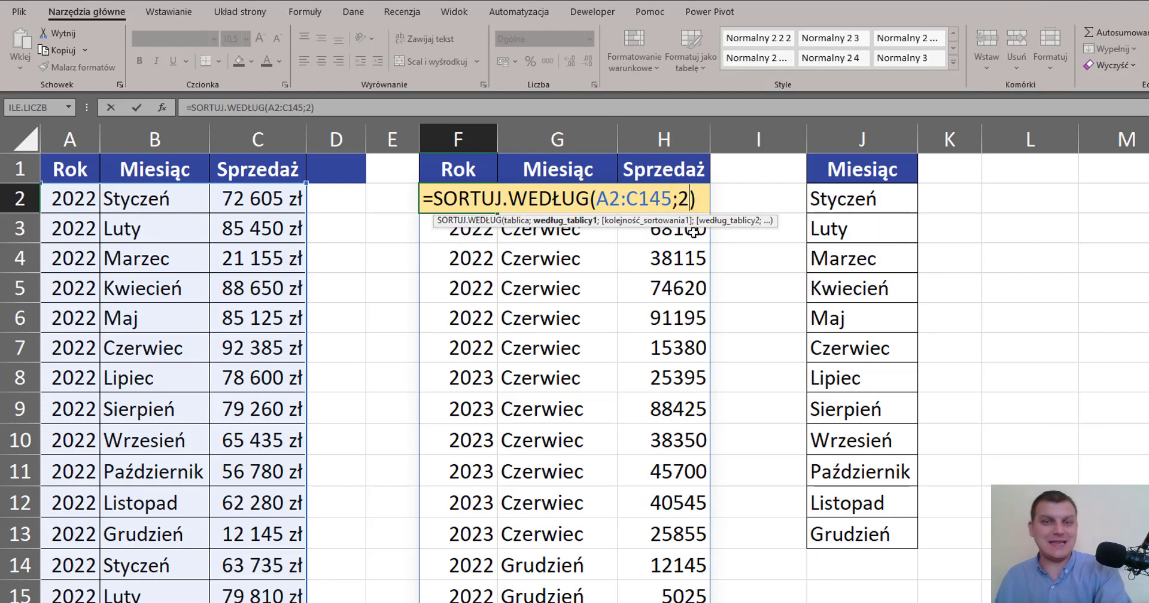
key(BackSpace)
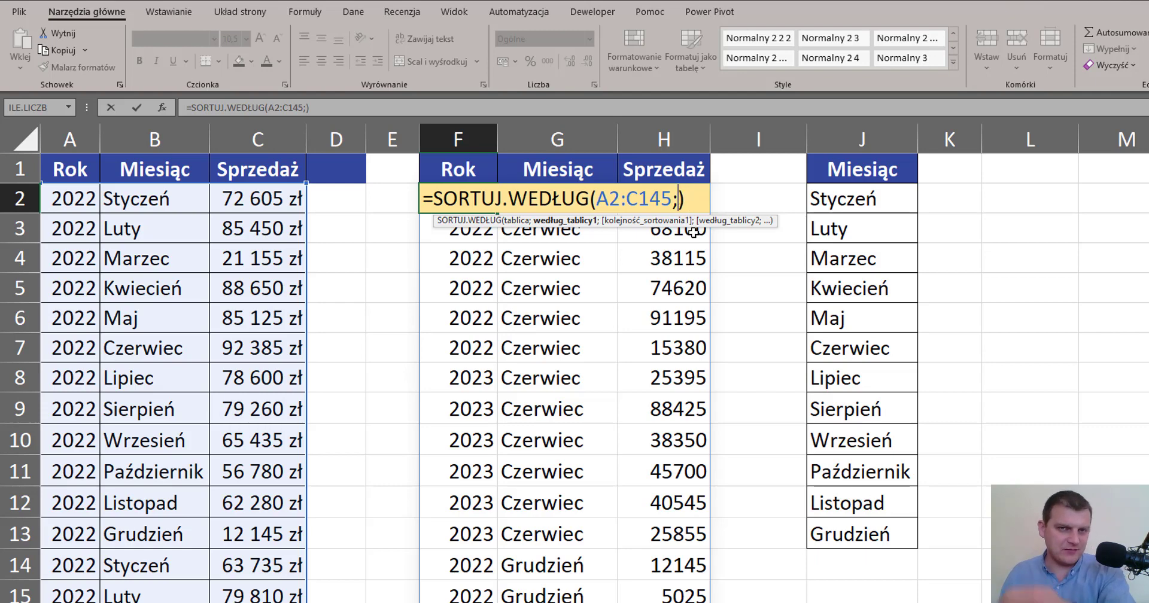
click(187, 198)
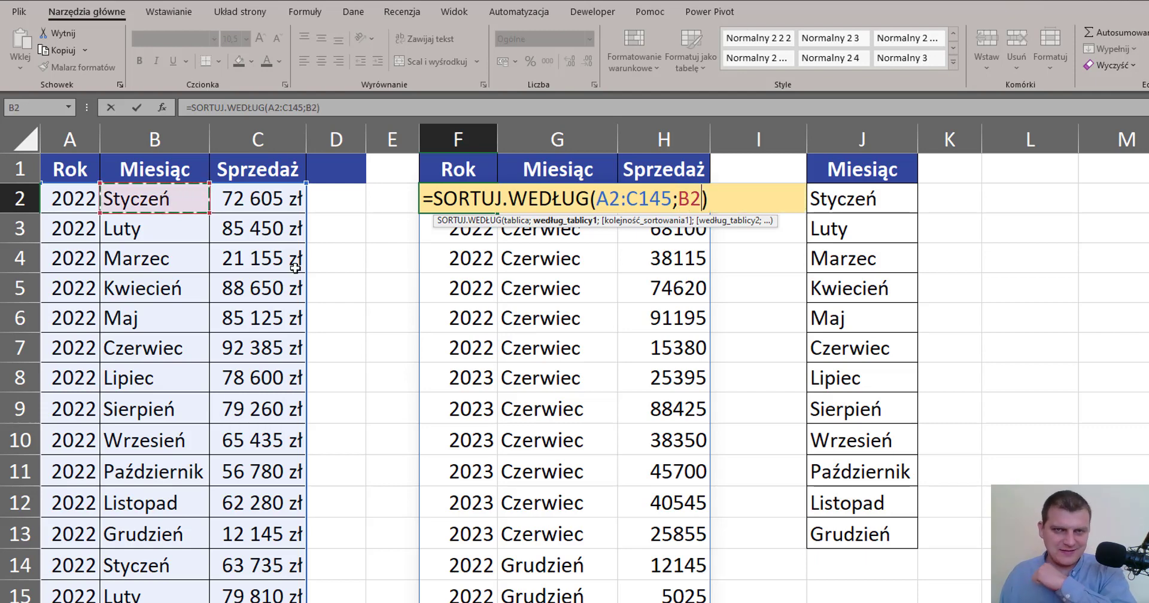
key(ctrl+shift+Right)
key(ctrl+shift+Down)
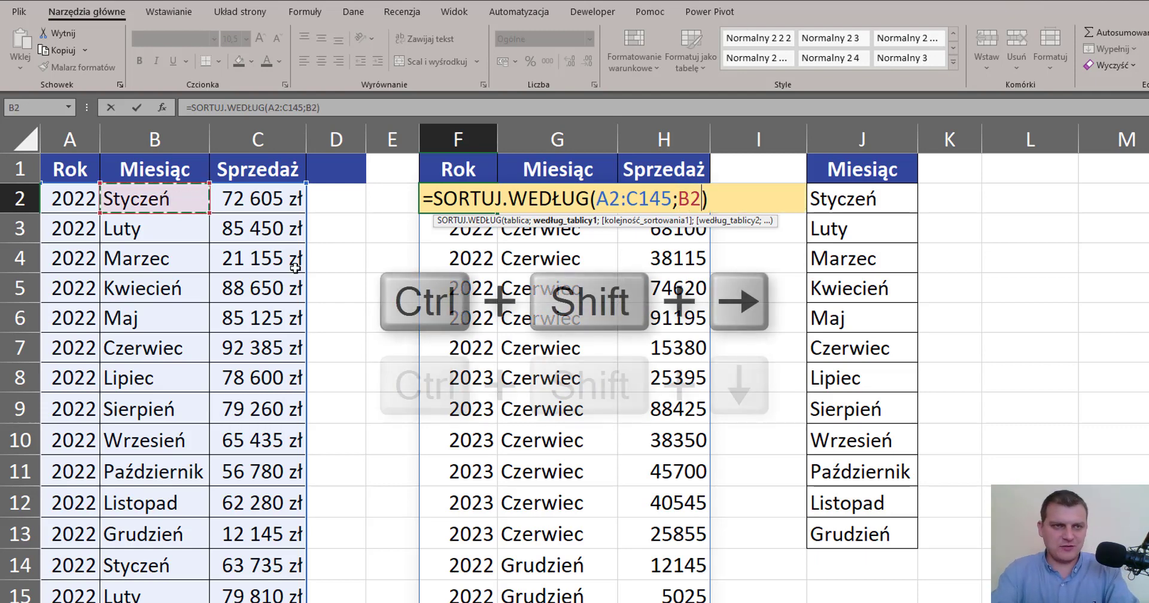
scroll(295, 267, up, 20)
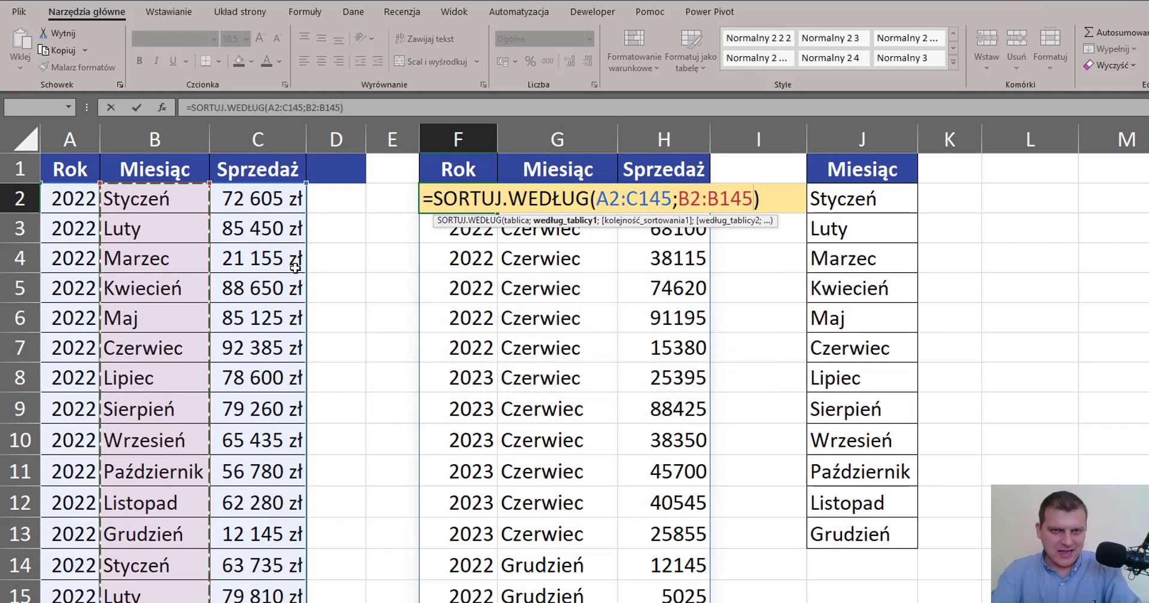
key(Return)
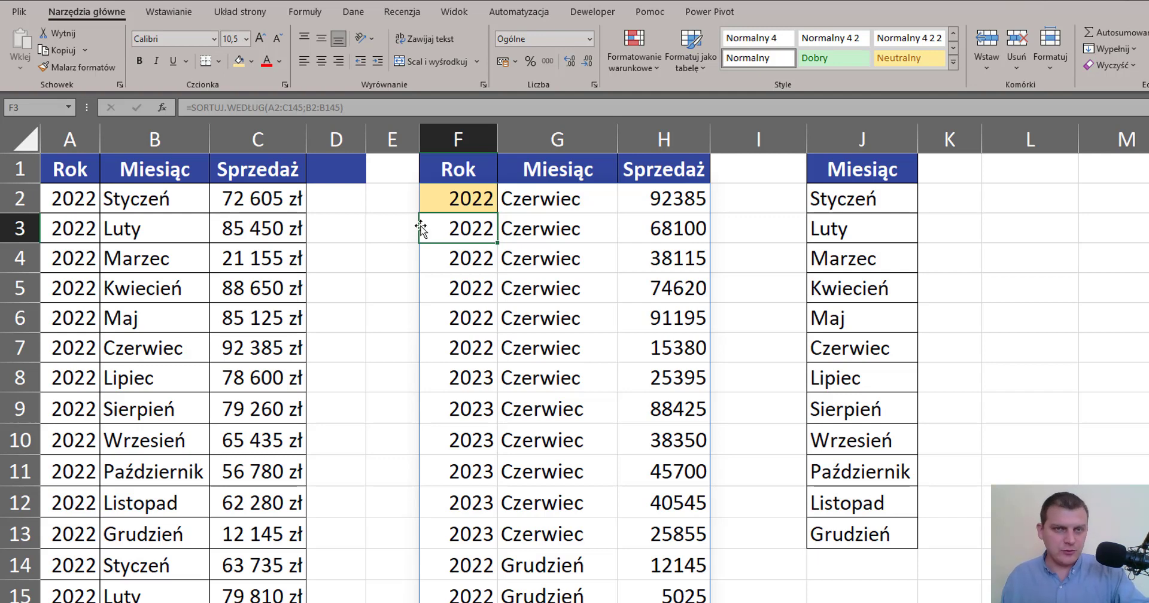
- Examine the order of the sorted months and the sort-by array argument of the F2 formula
drag(545, 207, 527, 336)
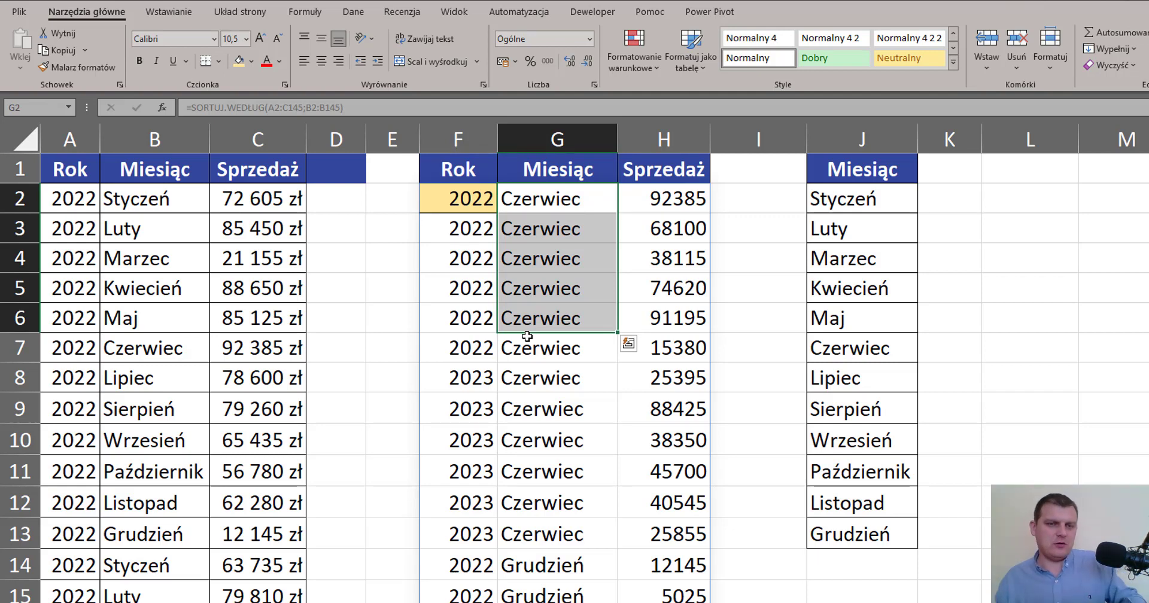
click(480, 207)
key(F2)
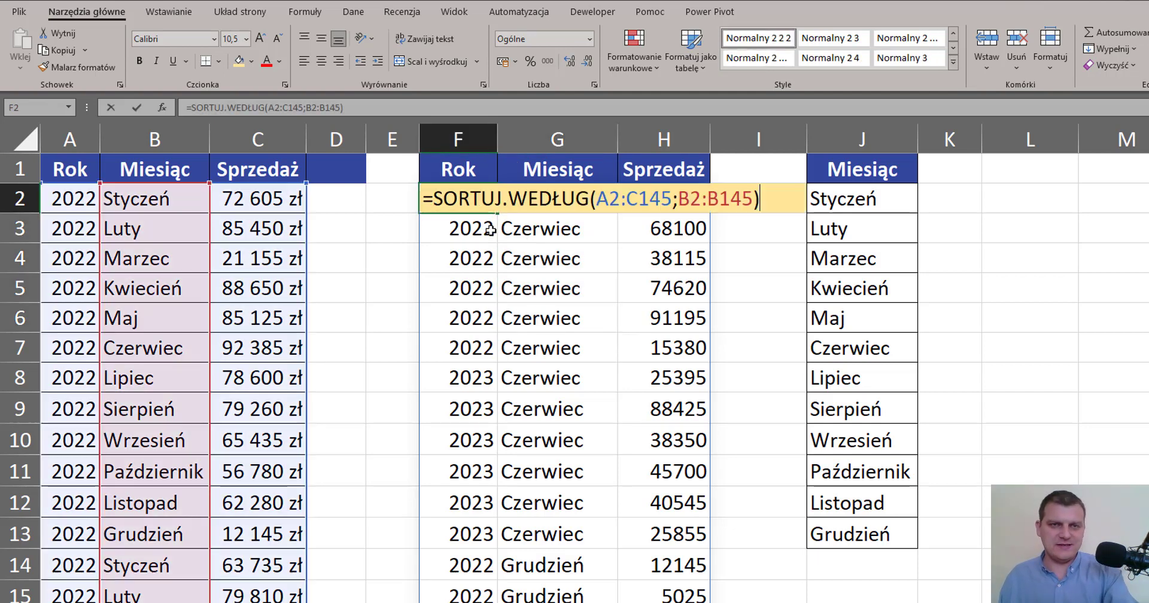
click(695, 200)
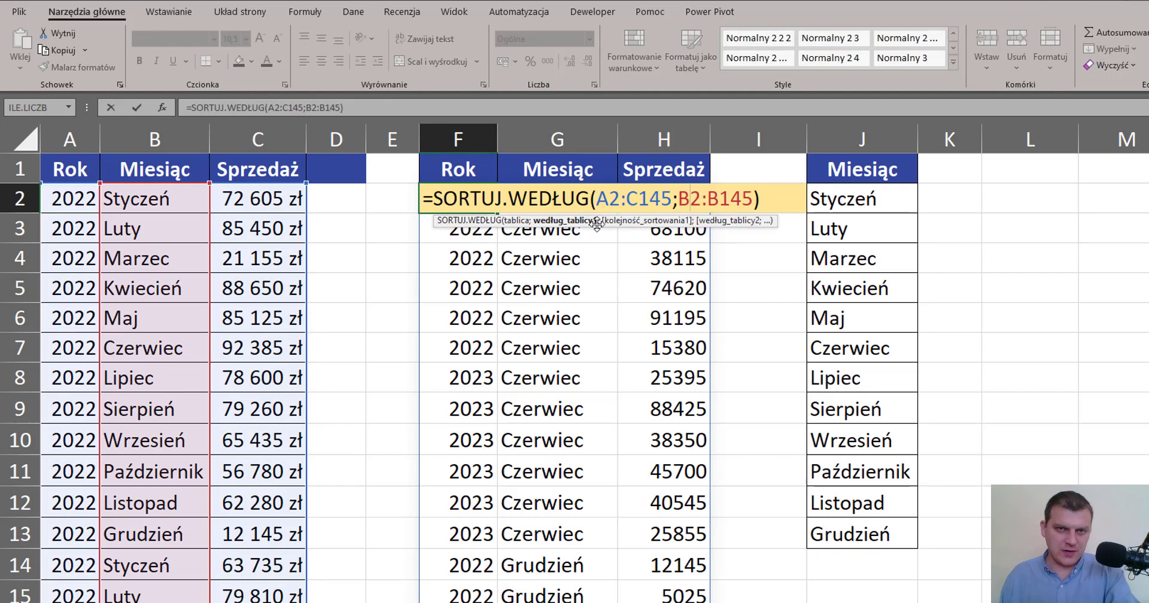
click(565, 220)
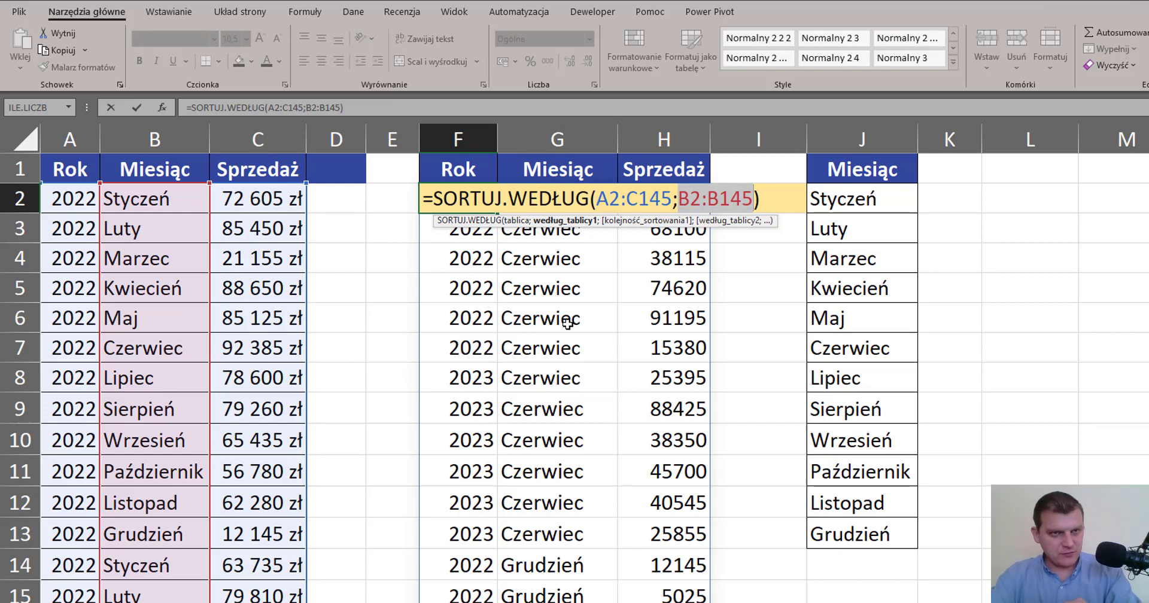
key(ctrl+Return)
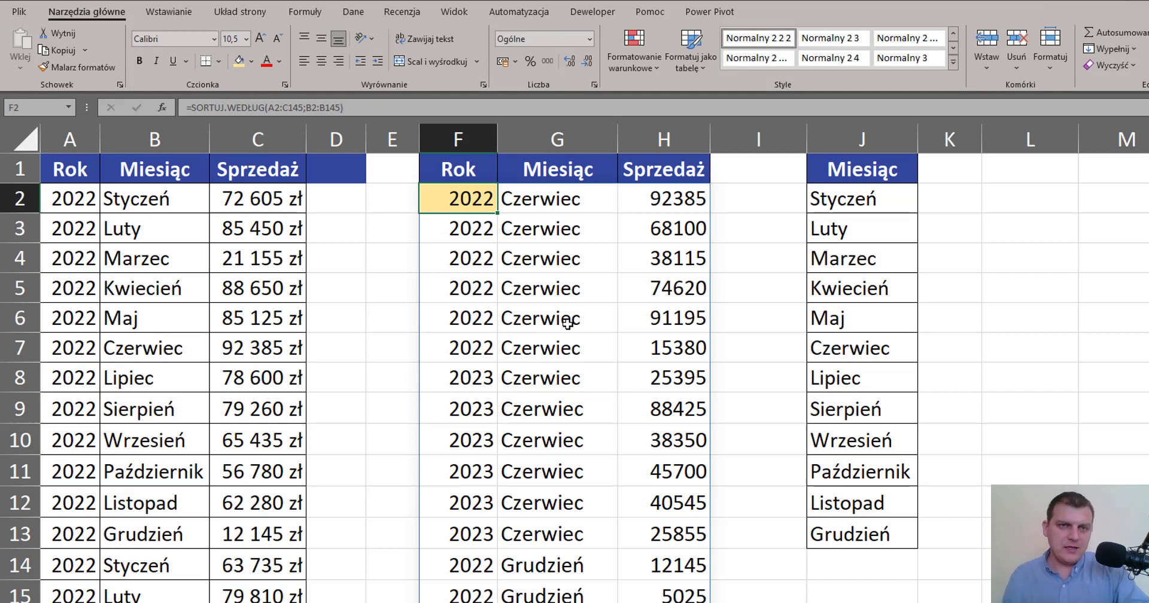
- Enter a PODAJ.POZYCJĘ formula in D2 that looks up B2 in the absolute range $J$2:$J$13 with match type 0
drag(853, 199, 850, 527)
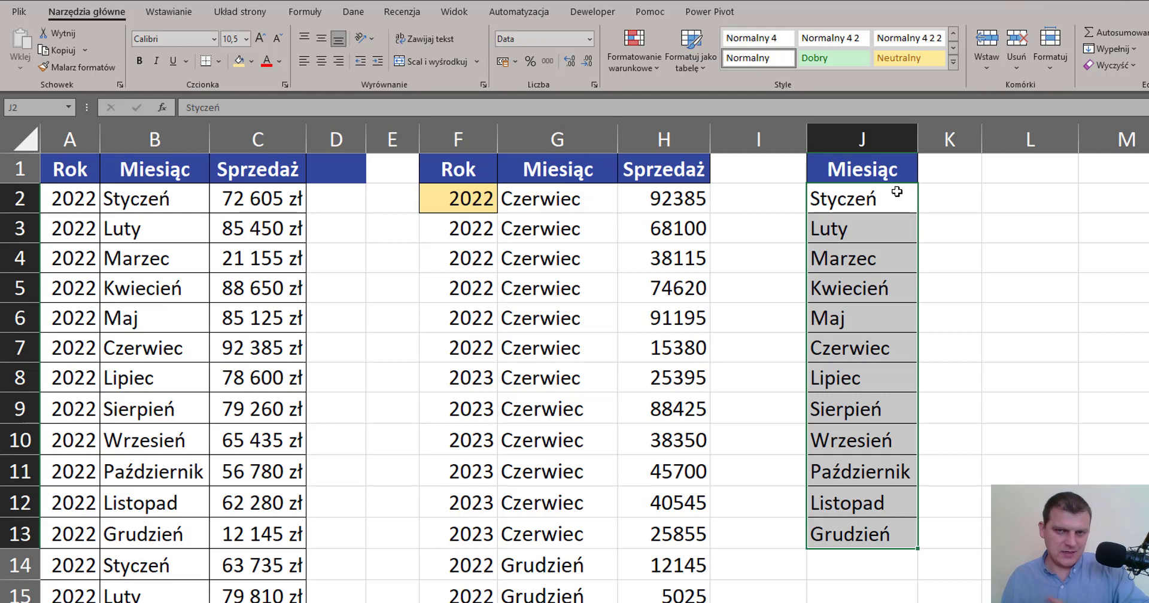
click(336, 204)
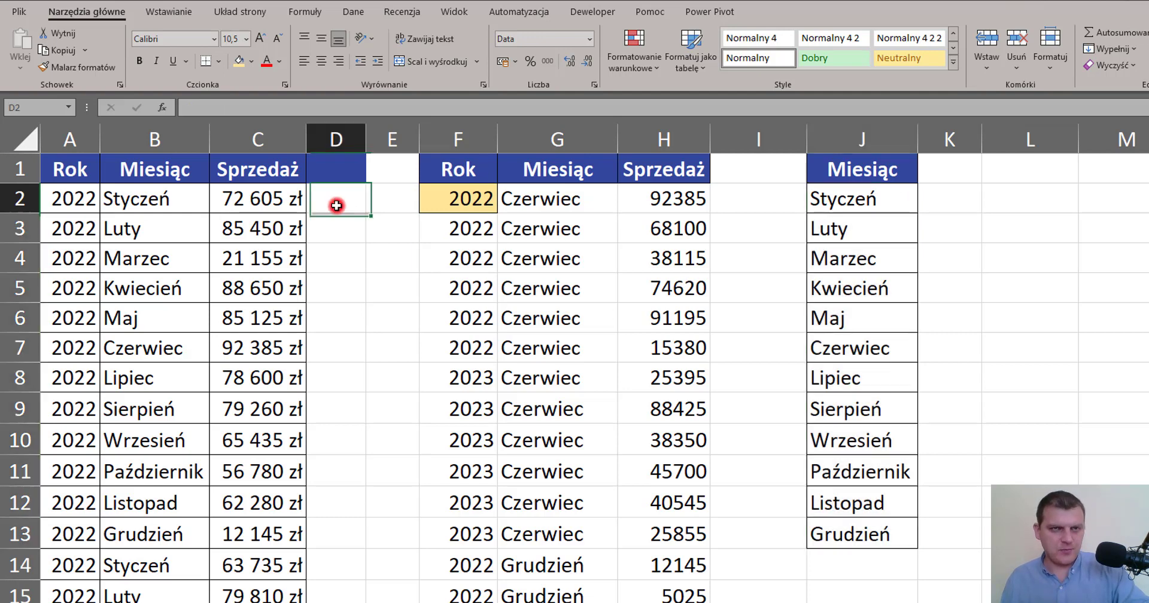
text(=po)
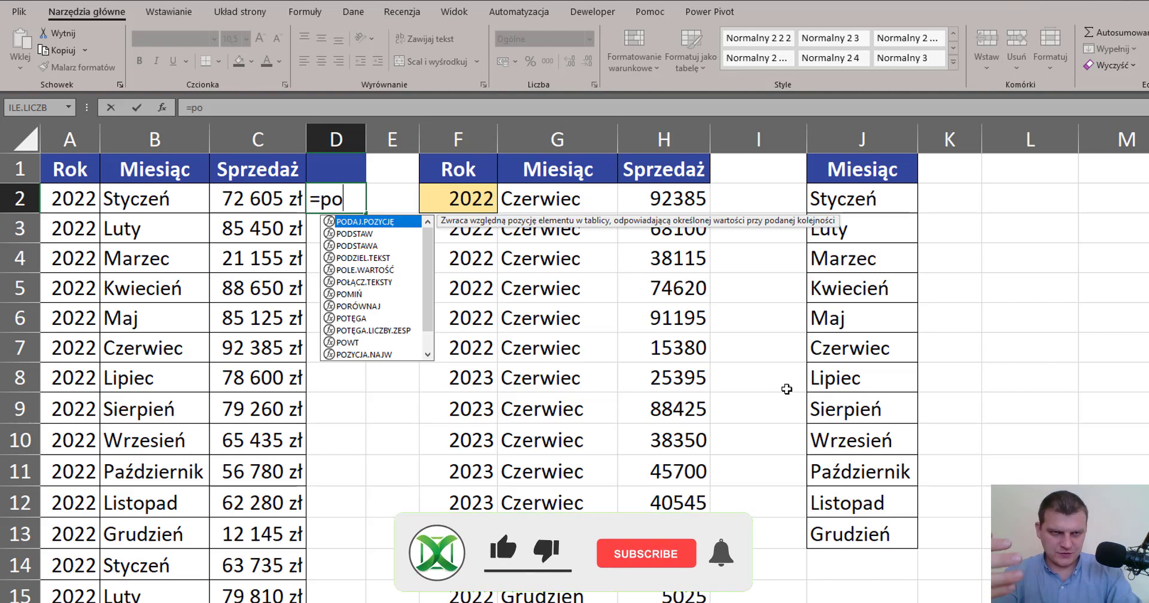
key(Tab)
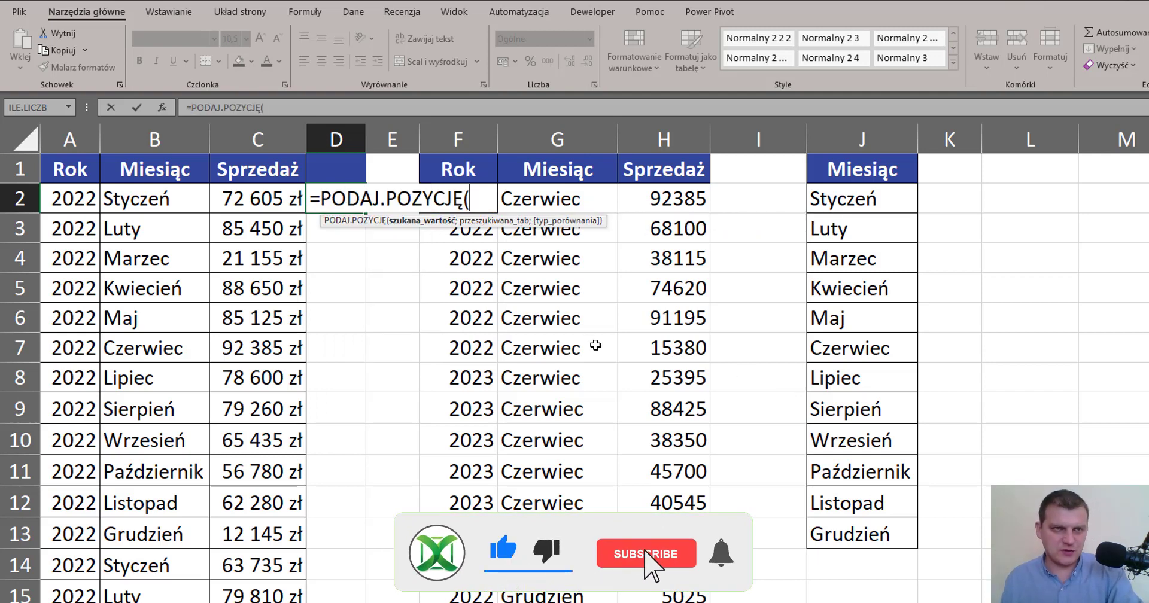
click(170, 191)
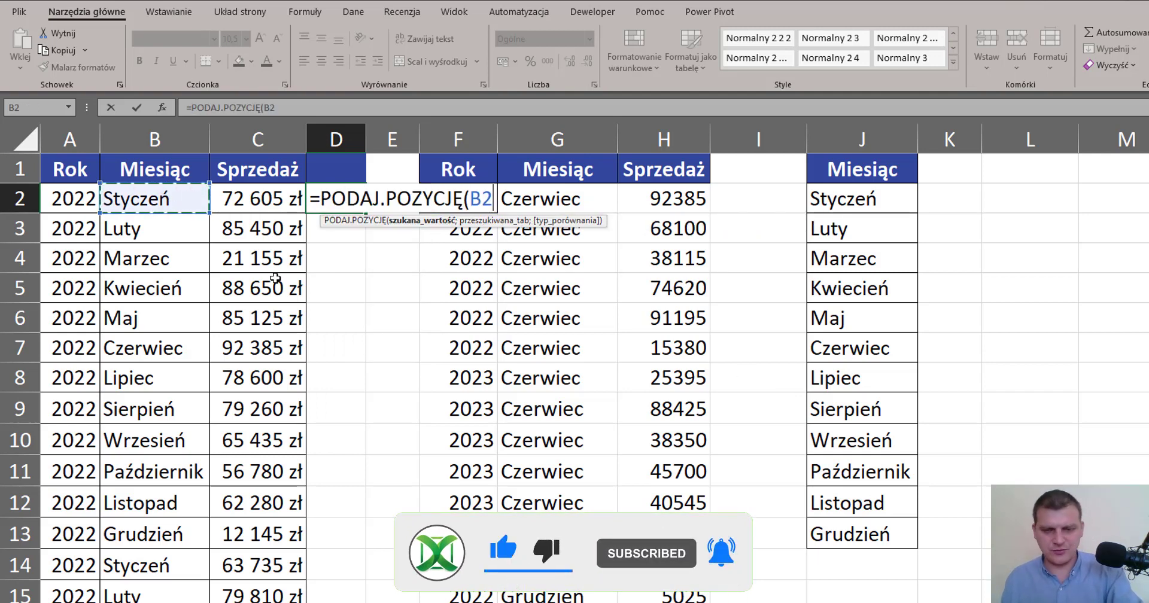
text(;)
drag(892, 200, 871, 520)
key(F4)
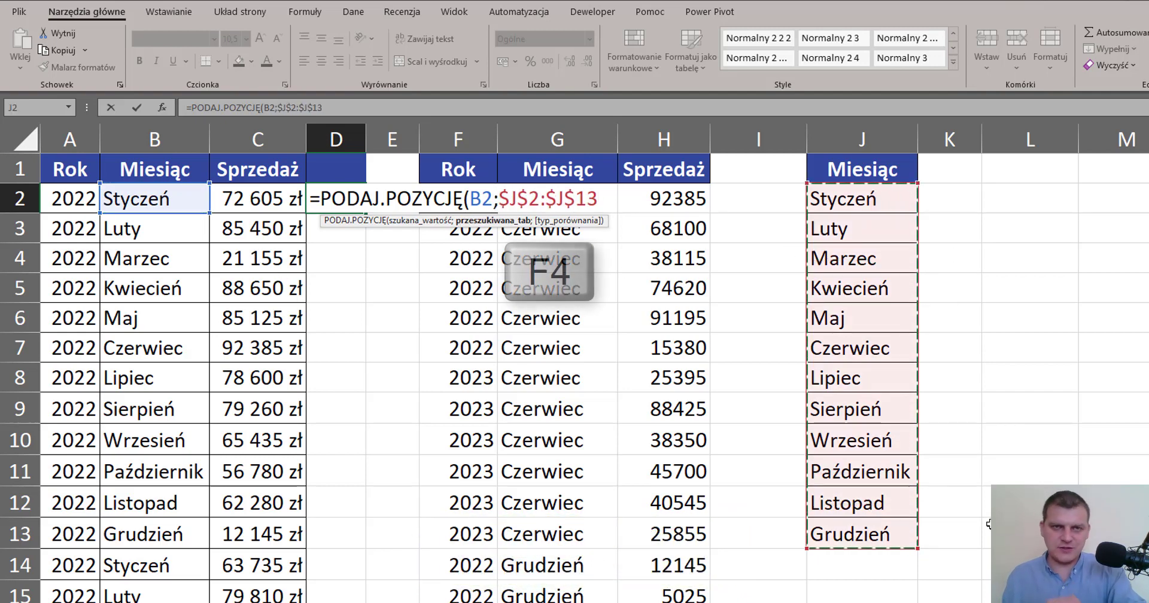
text(;0)
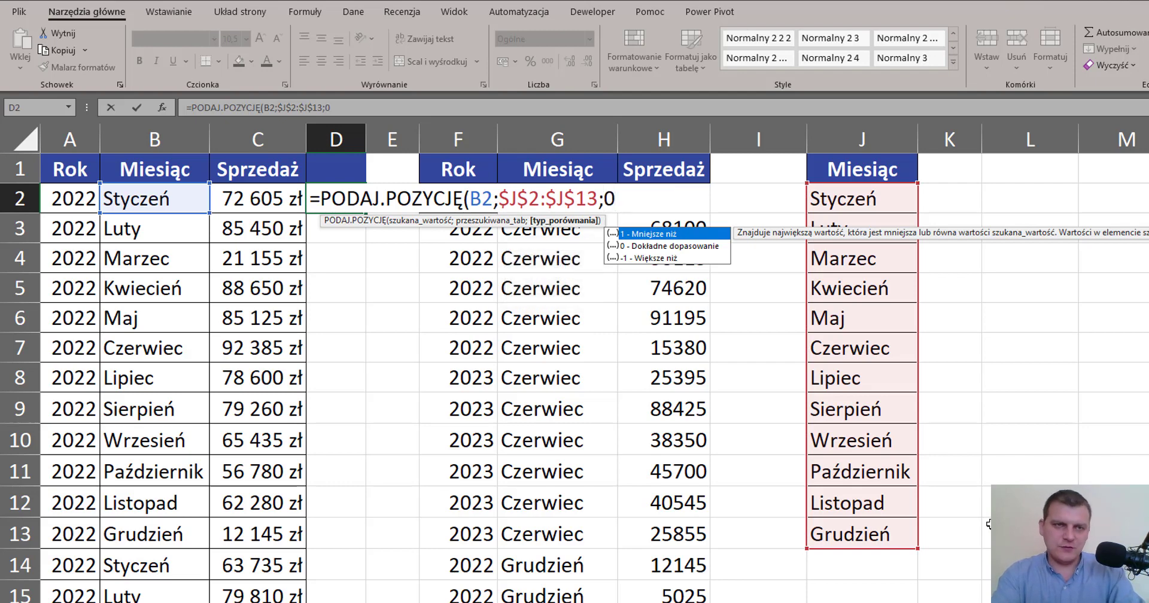
text())
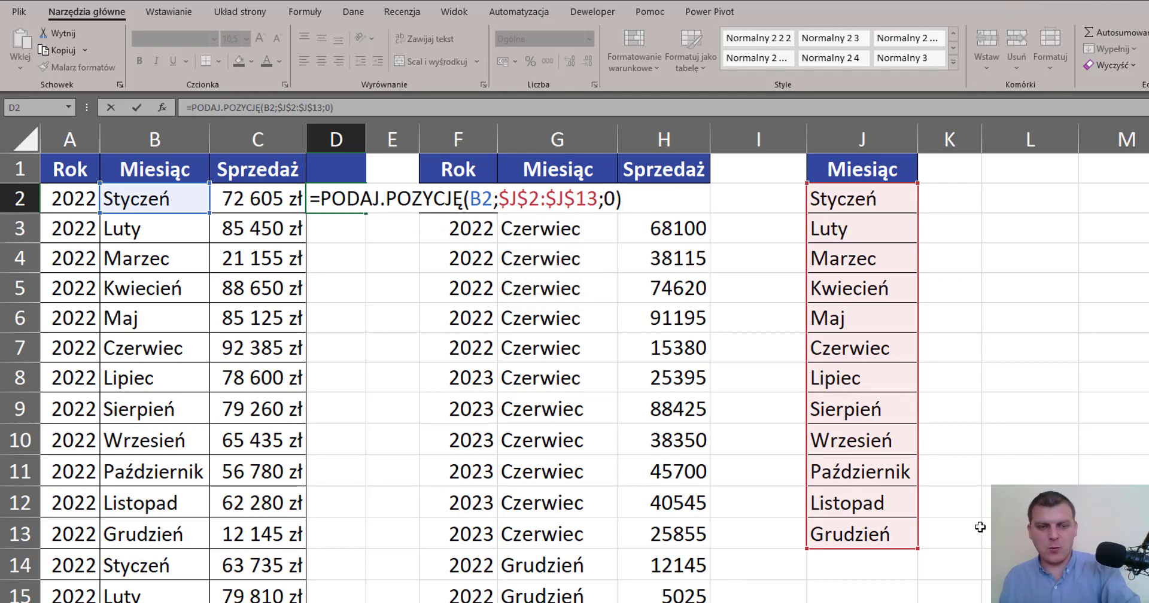
drag(902, 174, 904, 282)
key(Escape)
key(ctrl+Return)
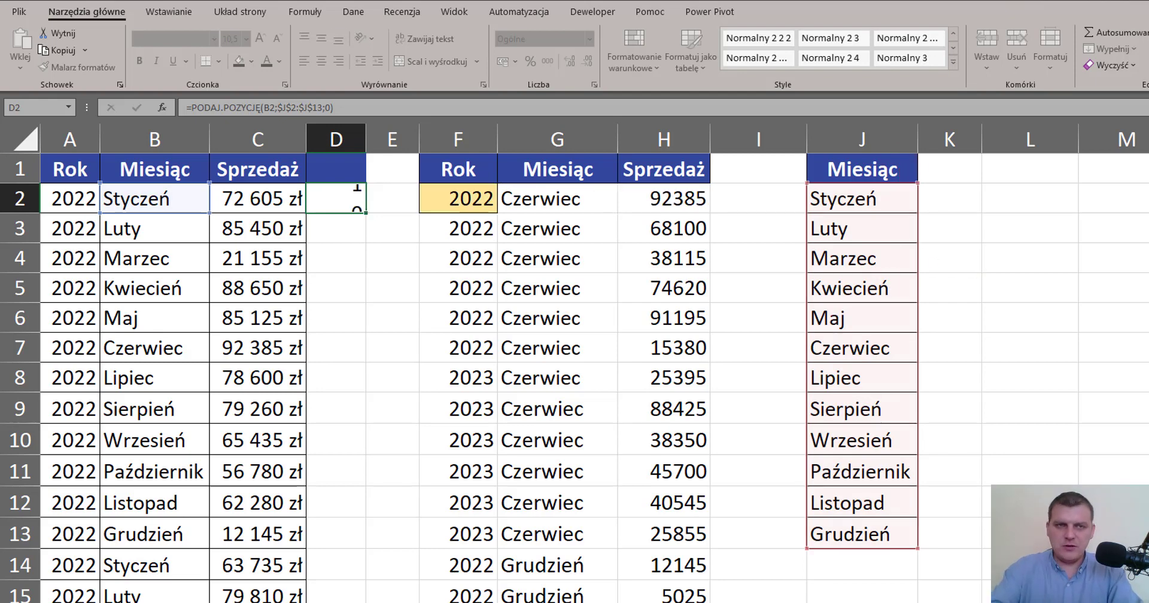
- Fill the D2 formula down column D and compare the position numbers with the months of rows 2 to 13
double_click(364, 214)
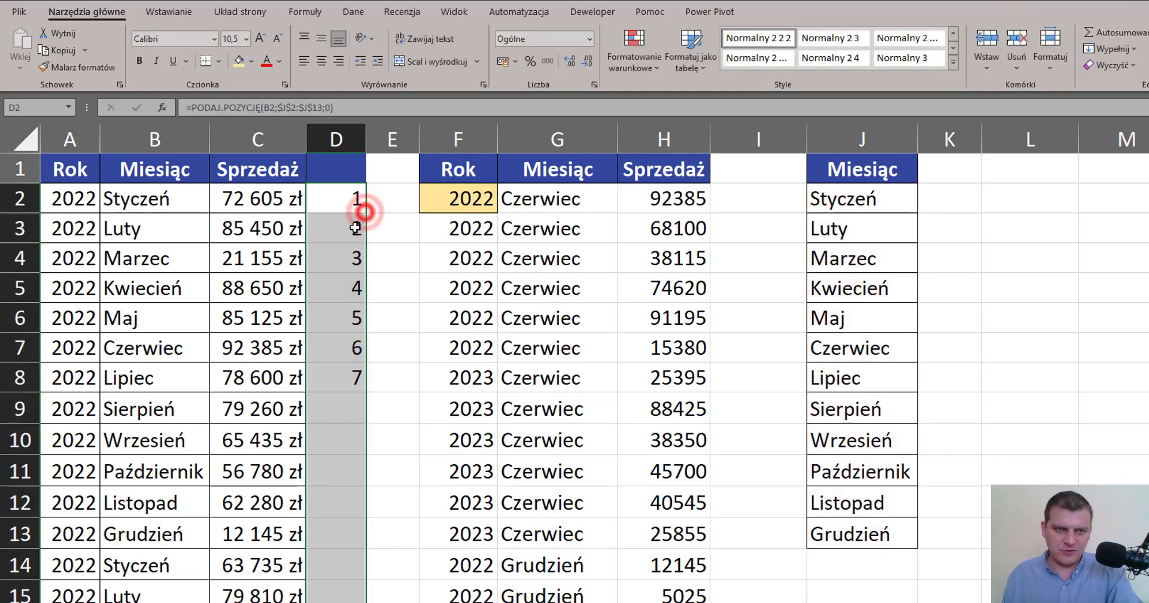
drag(136, 198, 339, 541)
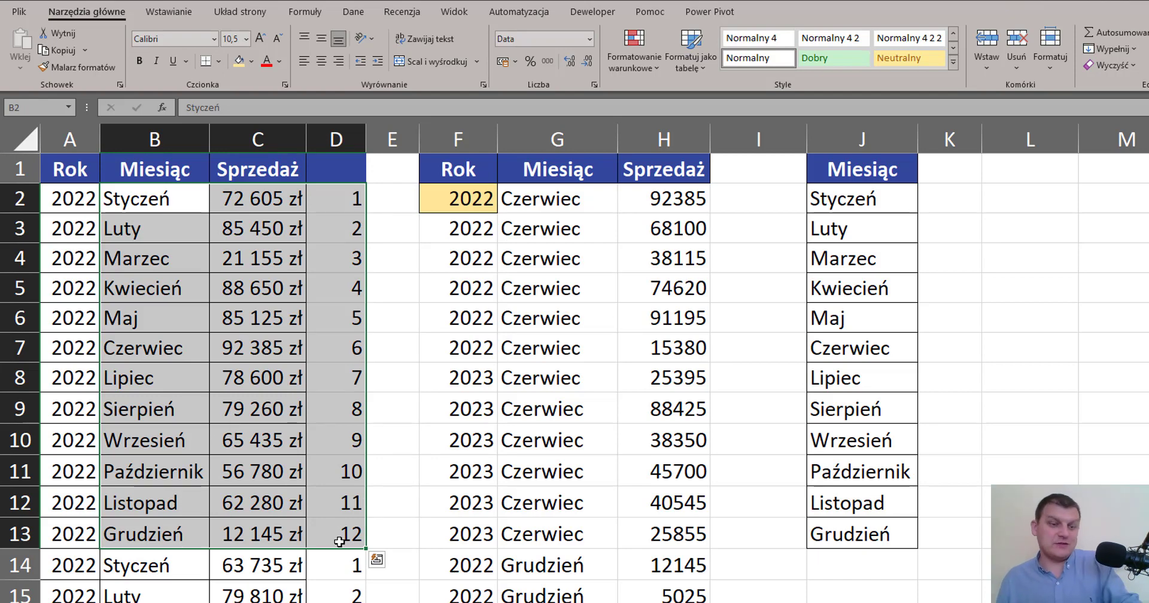
- Wrap the sort-by range B2:B145 in the F2 formula in PODAJ.POZYCJĘ as its lookup value and start the lookup array argument
double_click(473, 200)
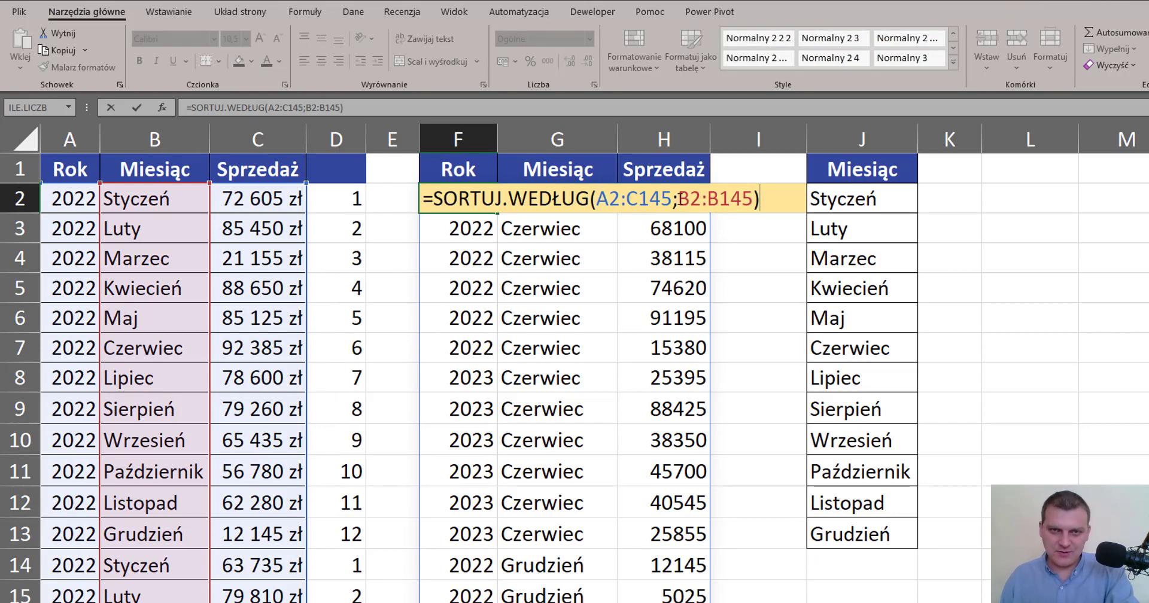
click(675, 199)
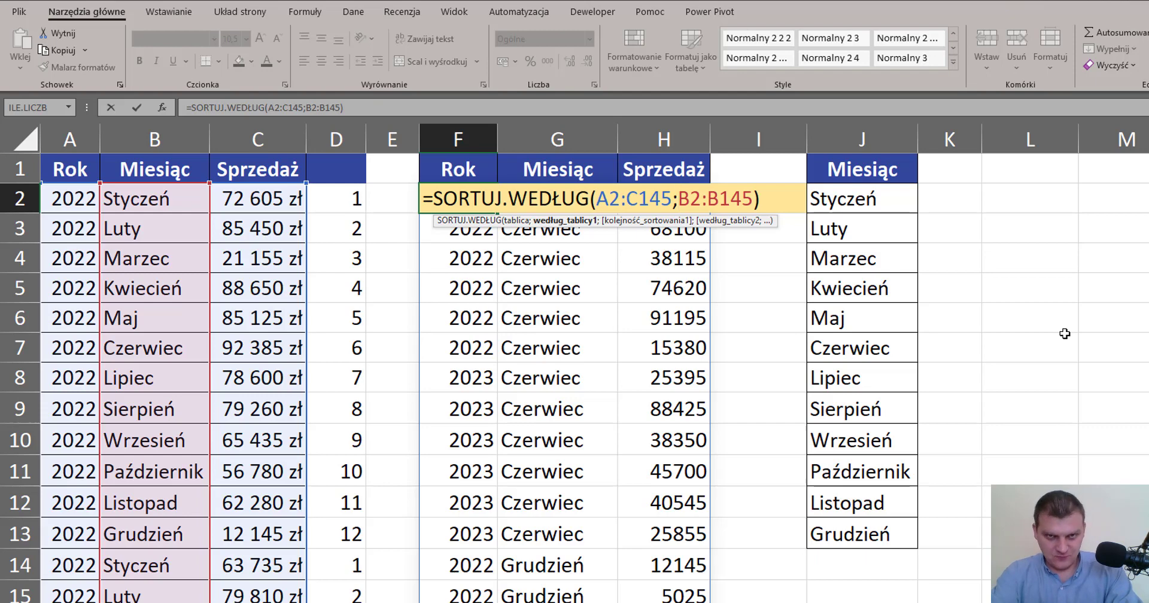
text(poda)
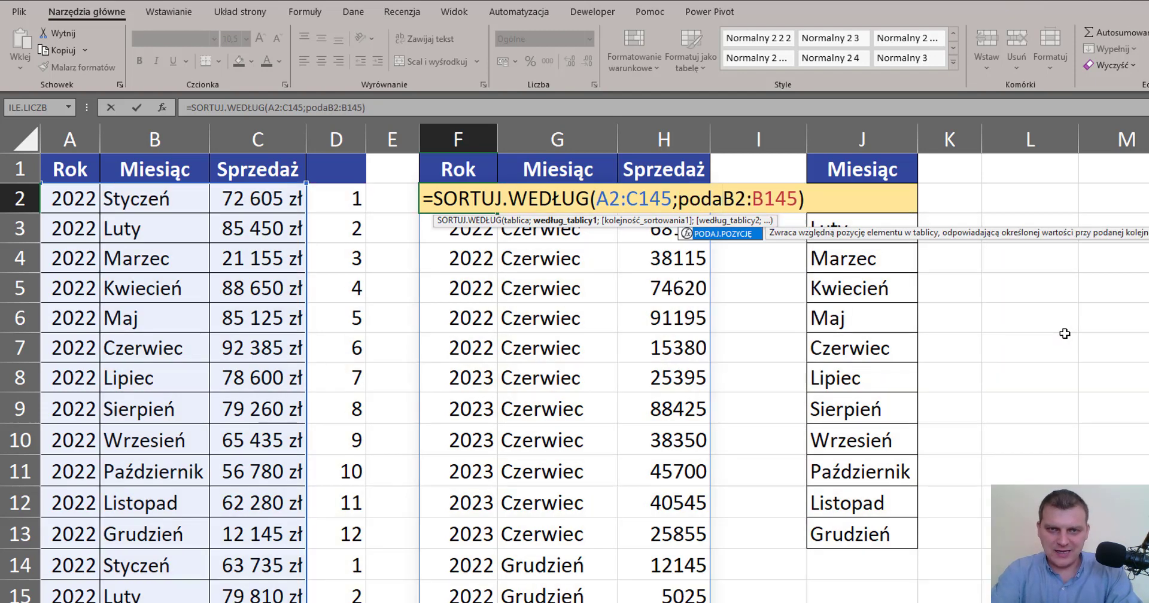
key(Tab)
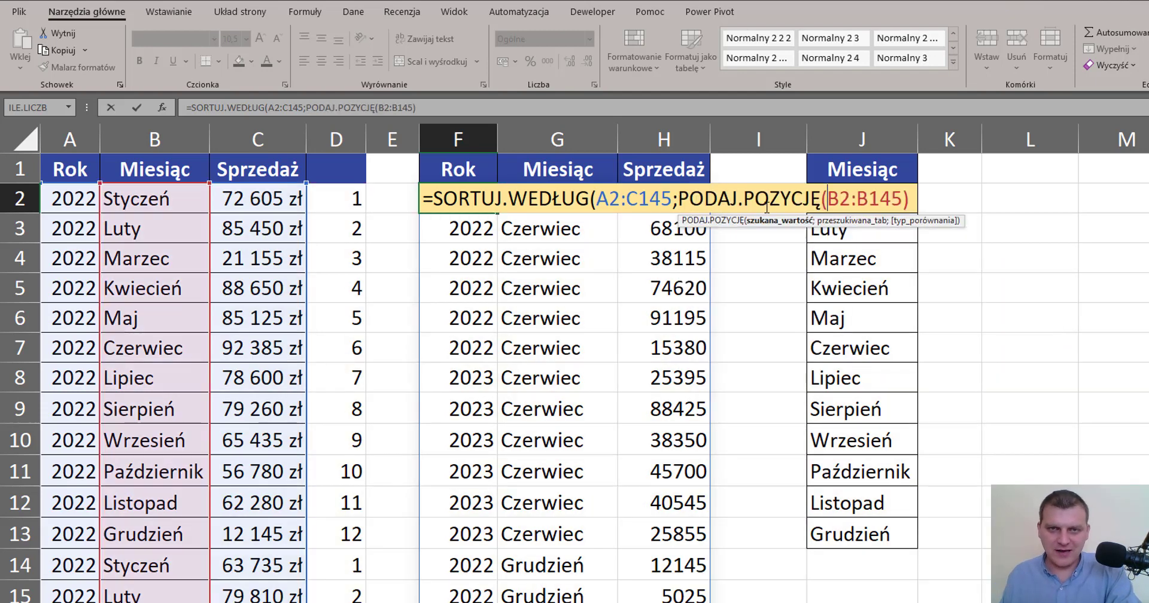
click(851, 200)
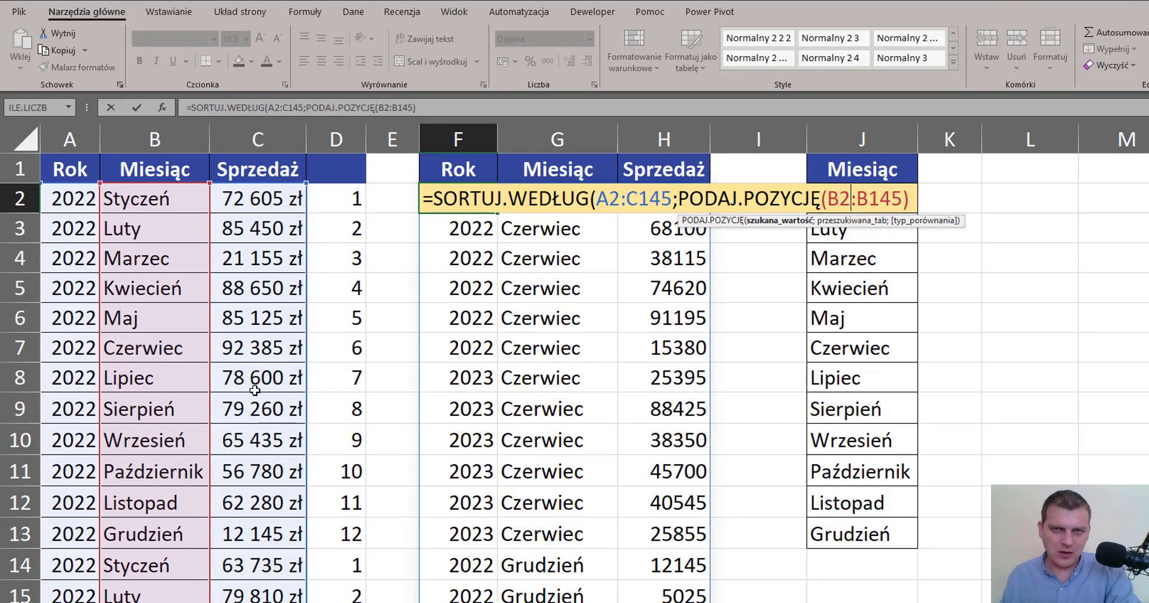
click(904, 201)
text(;)
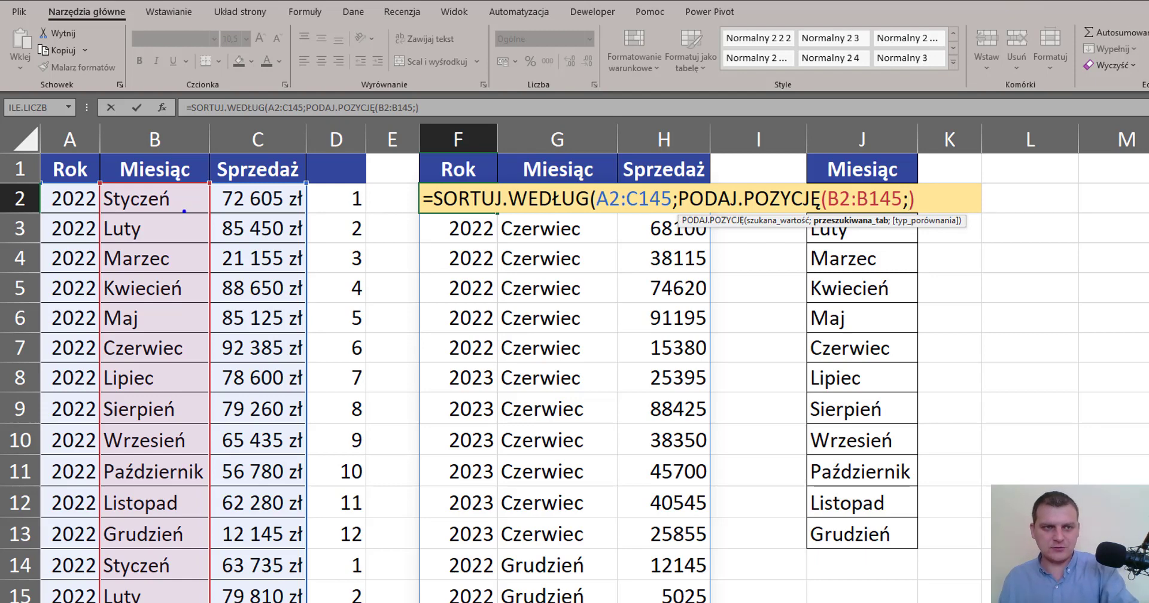
mouse_move(207, 215)
mouse_down()
mouse_move(185, 206)
mouse_move(150, 227)
mouse_up()
drag(208, 264, 180, 252)
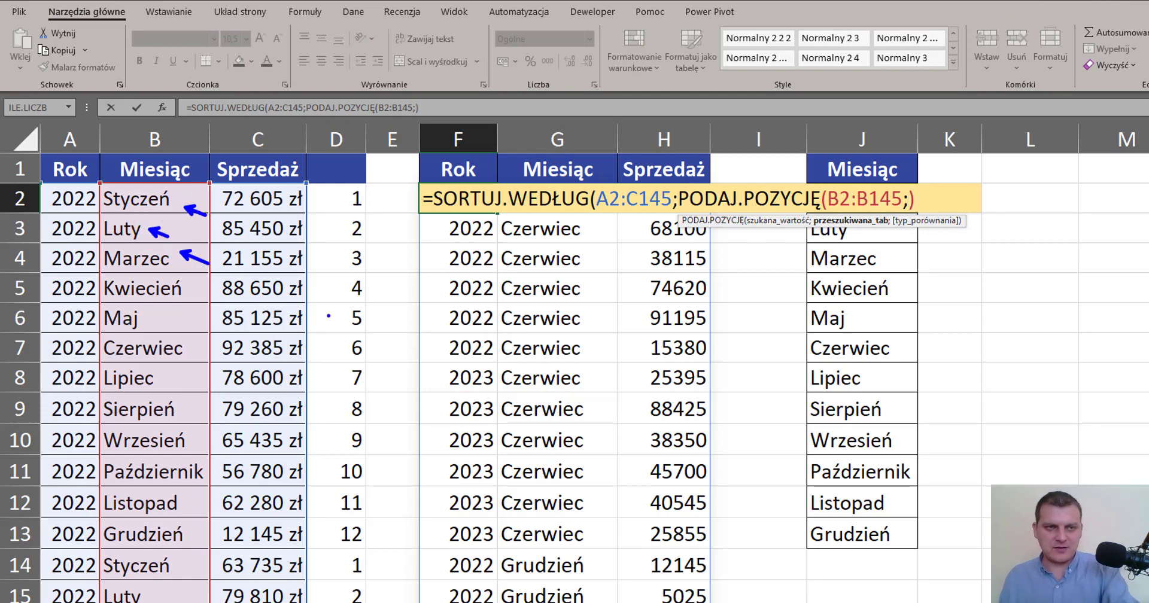
mouse_move(798, 178)
mouse_down()
mouse_move(958, 342)
mouse_move(964, 572)
mouse_move(936, 572)
mouse_up()
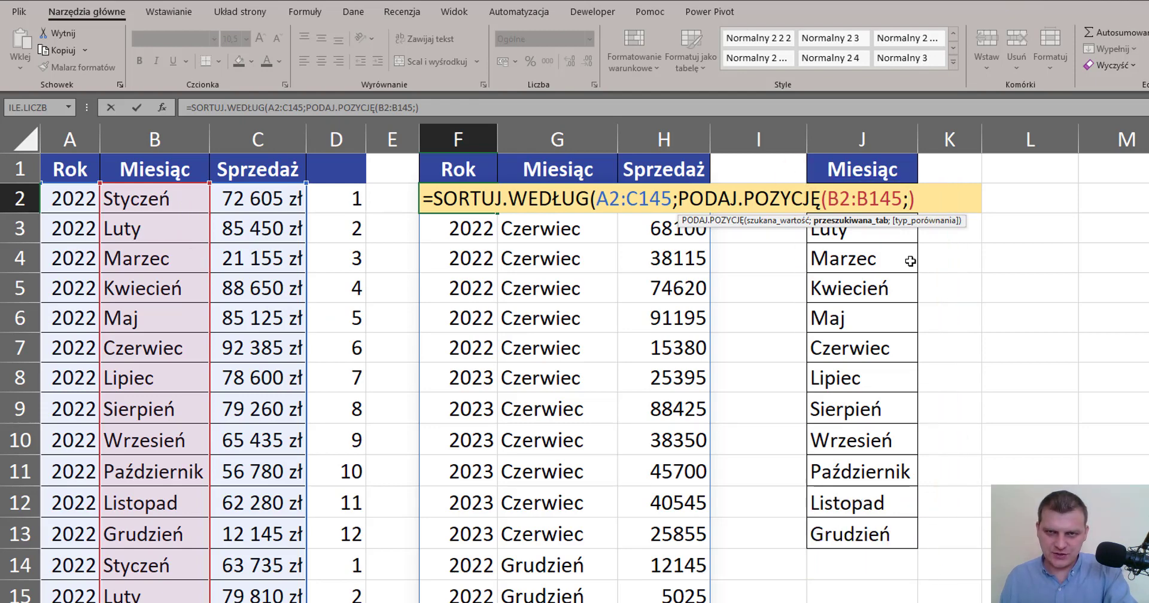
- Complete PODAJ.POZYCJĘ in F2 with lookup range J2:J13 and match type 0, commit the formula and check the sorted months
mouse_move(880, 533)
mouse_down()
mouse_move(890, 534)
mouse_move(868, 190)
mouse_up()
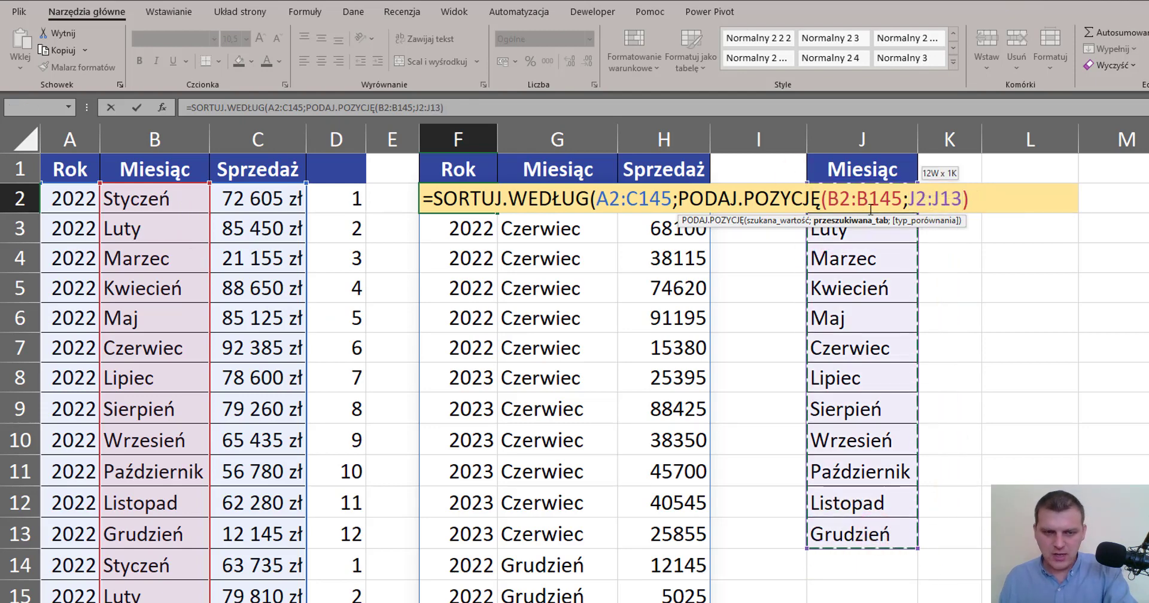
key(F4)
key(F4)
key(F4)
key(F4)
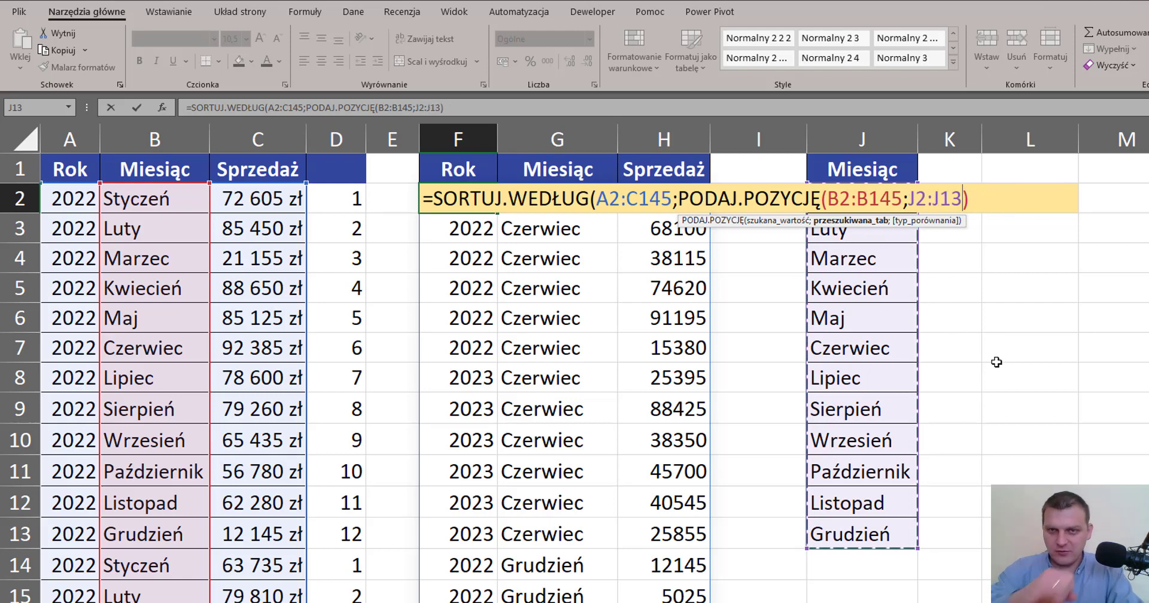
text(;)
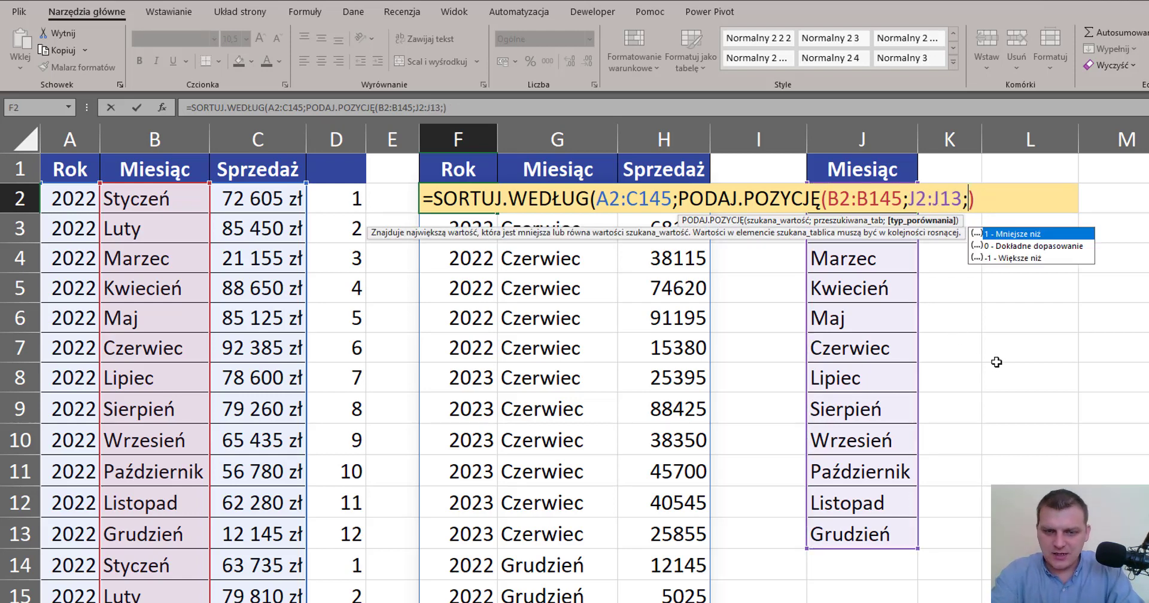
text(0))
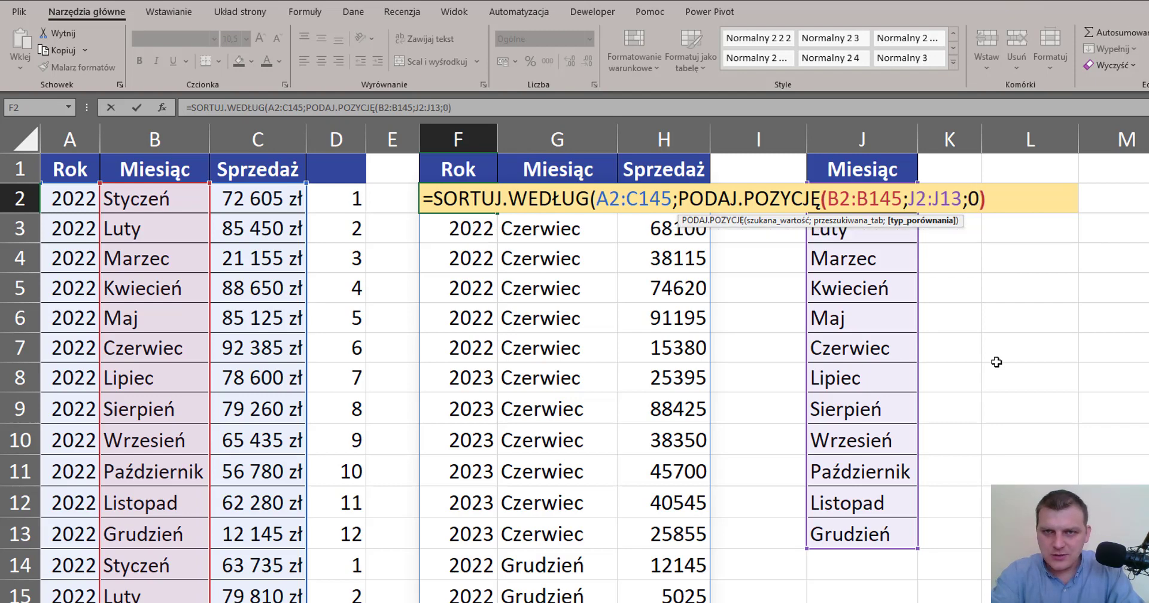
text())
key(ctrl+Return)
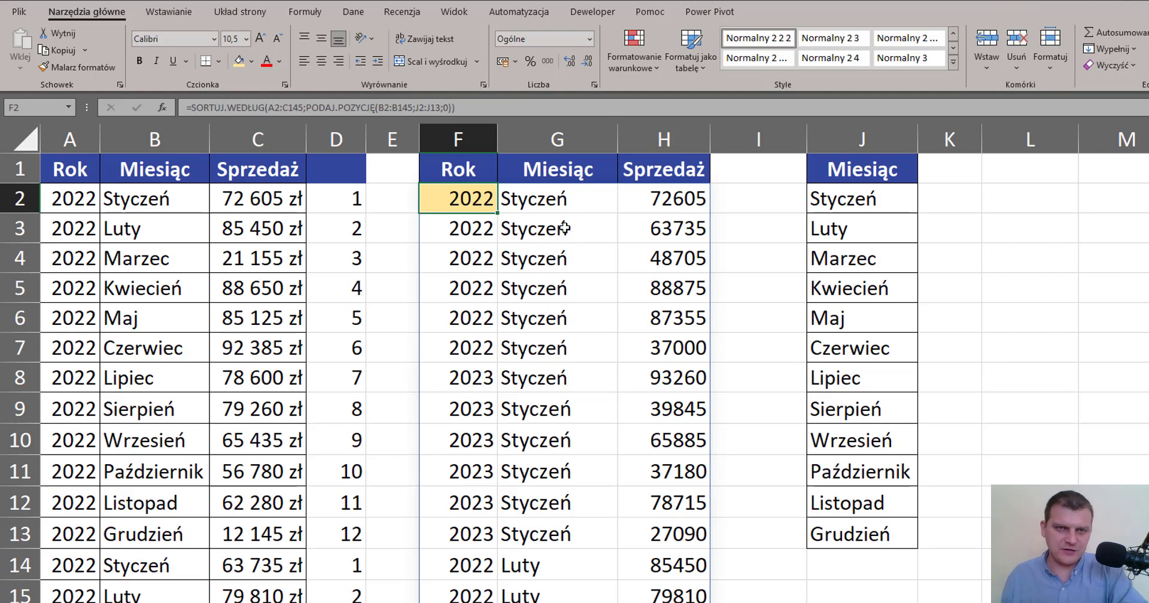
drag(574, 200, 577, 526)
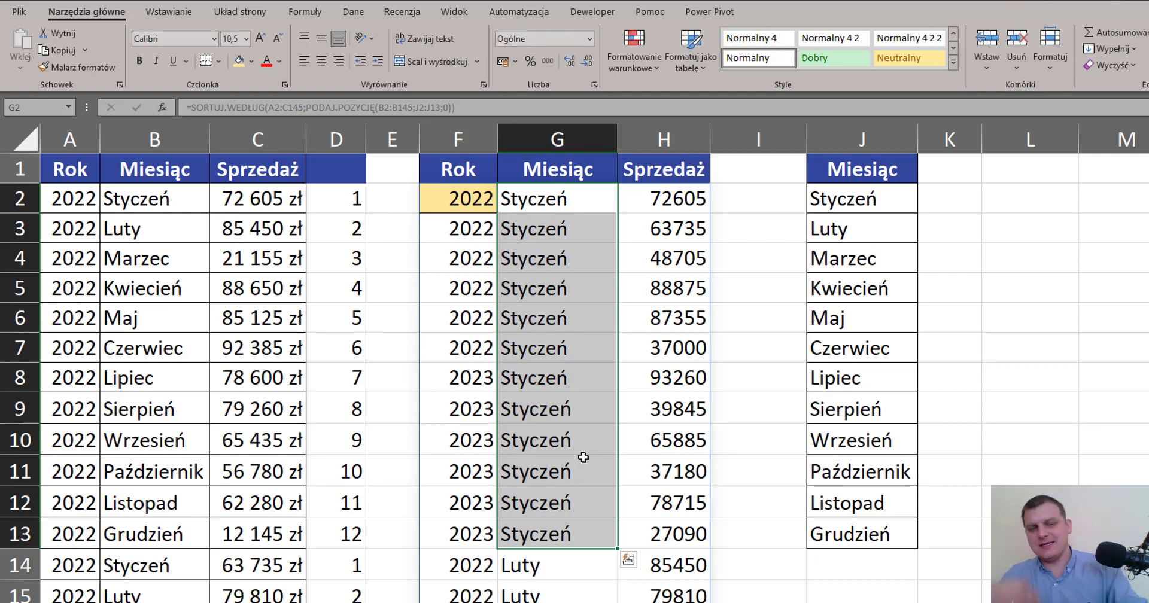
click(480, 188)
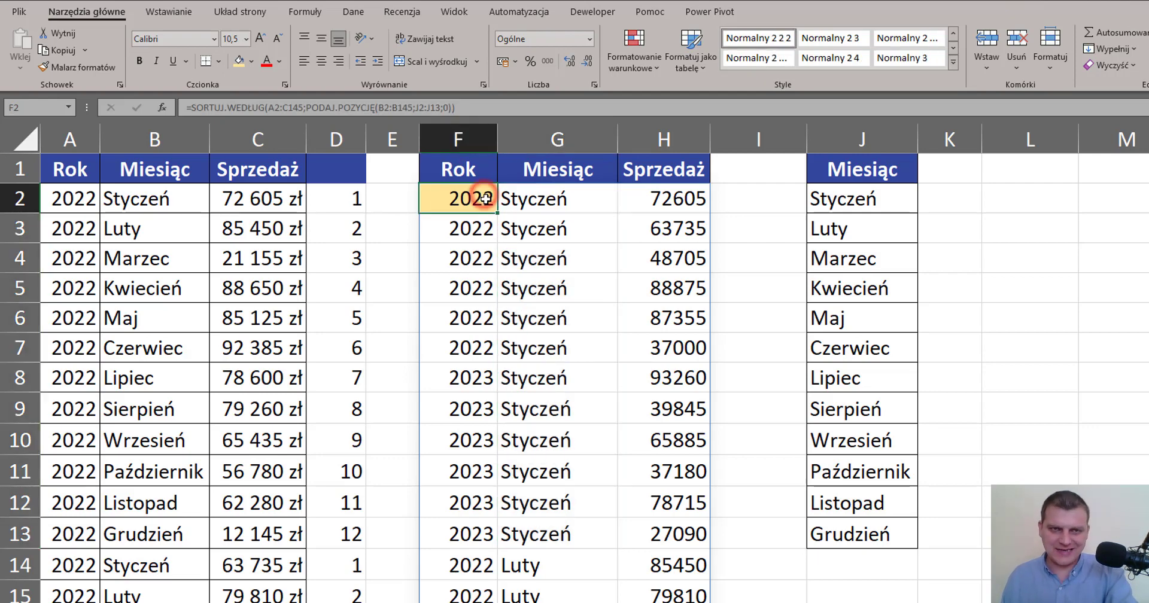
- Convert the J2:J13 reference in the F2 formula into an array constant of the month names and commit it
click(862, 165)
key(ctrl+space)
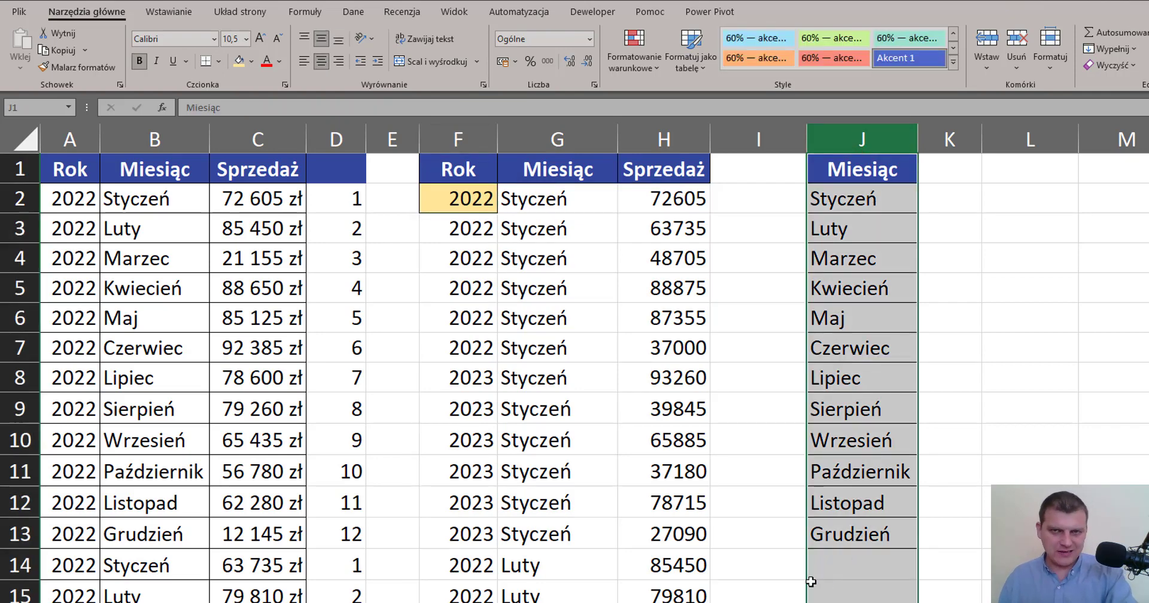
double_click(487, 197)
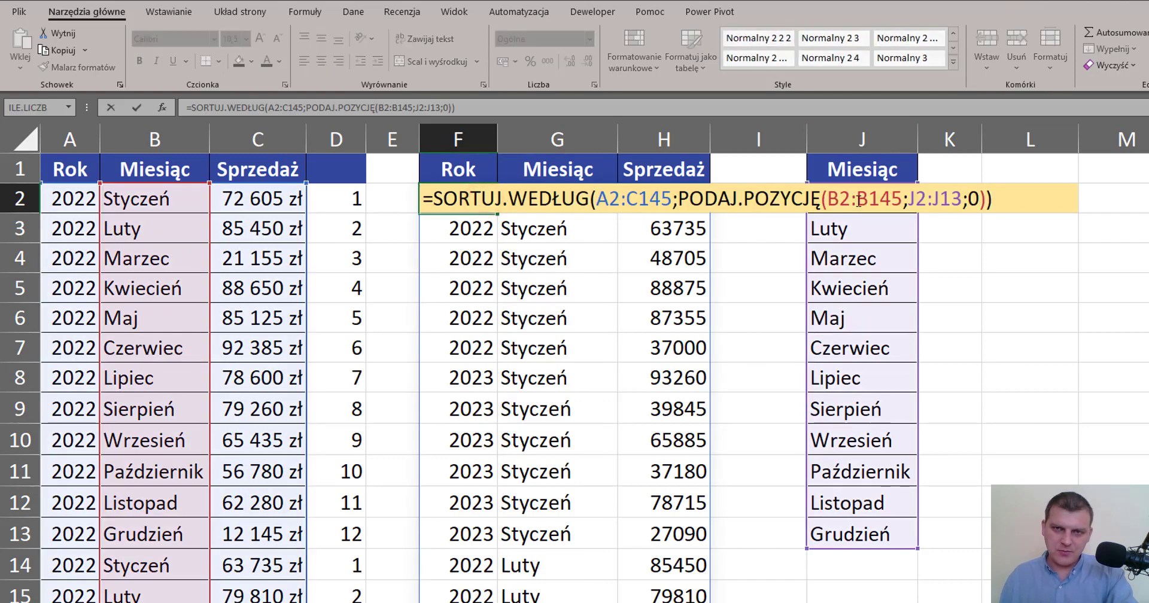
click(921, 201)
click(851, 220)
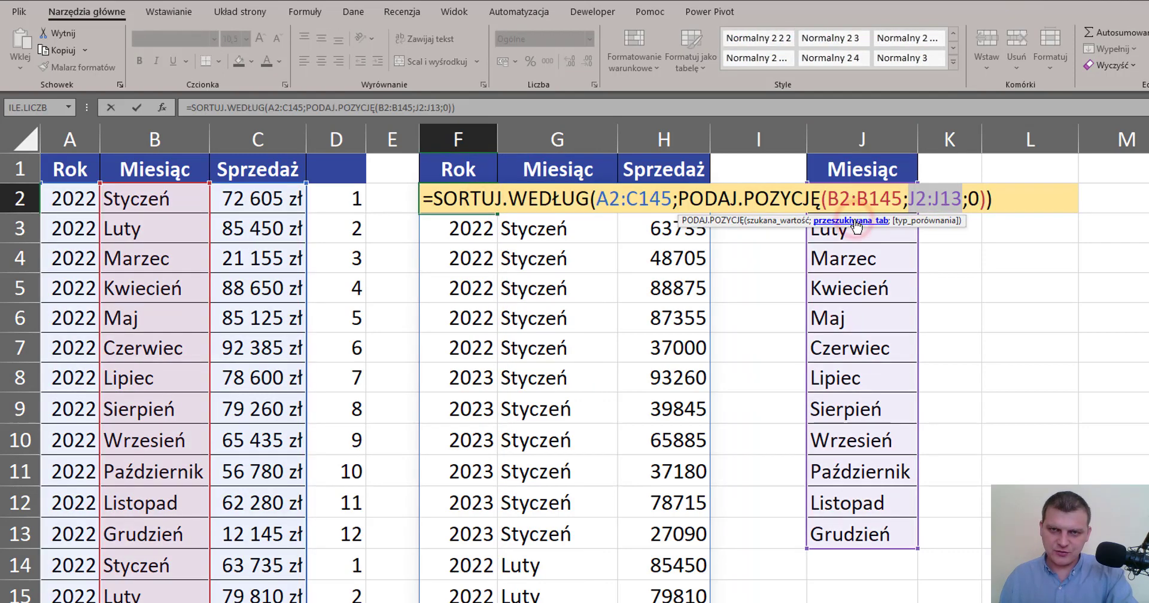
key(F9)
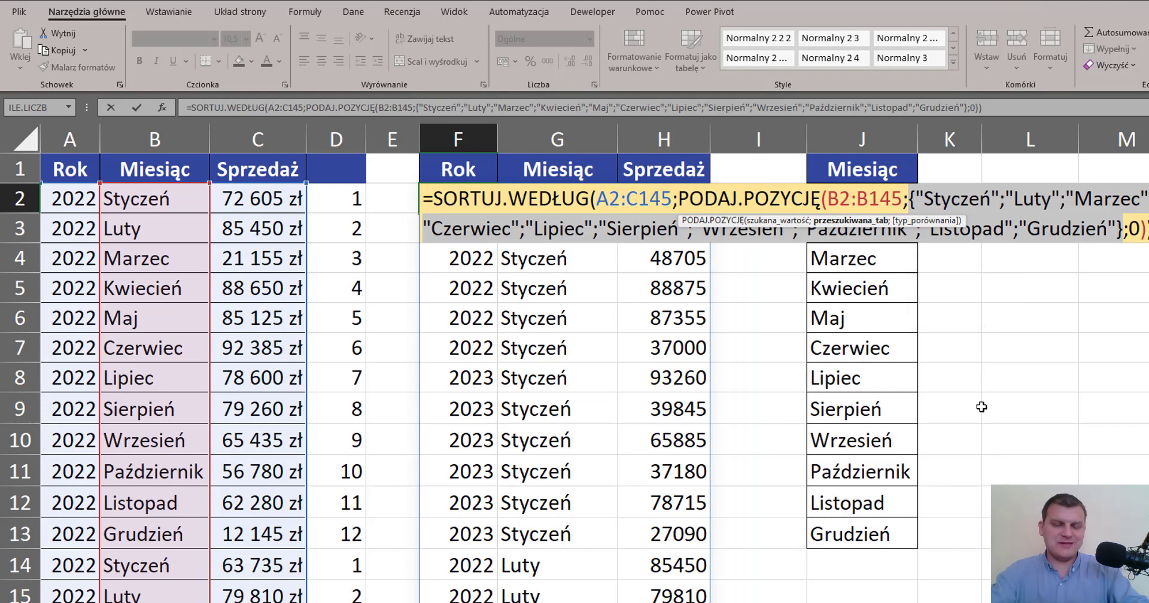
key(ctrl+Return)
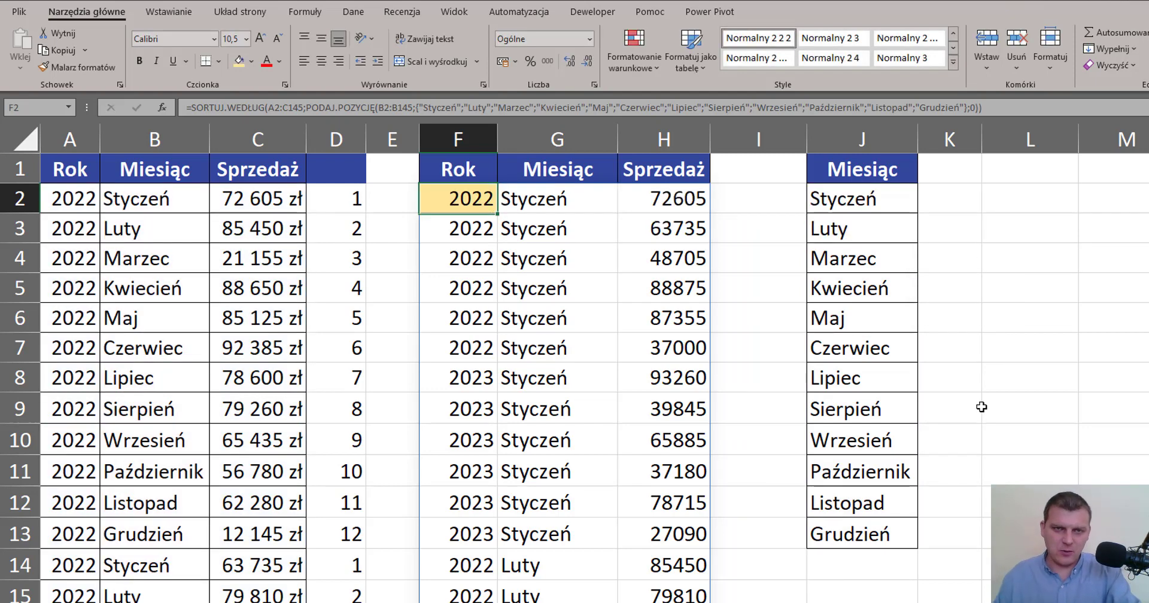
- Delete the month names from J2:J13 and check the array constant in the F2 formula
drag(863, 203, 903, 533)
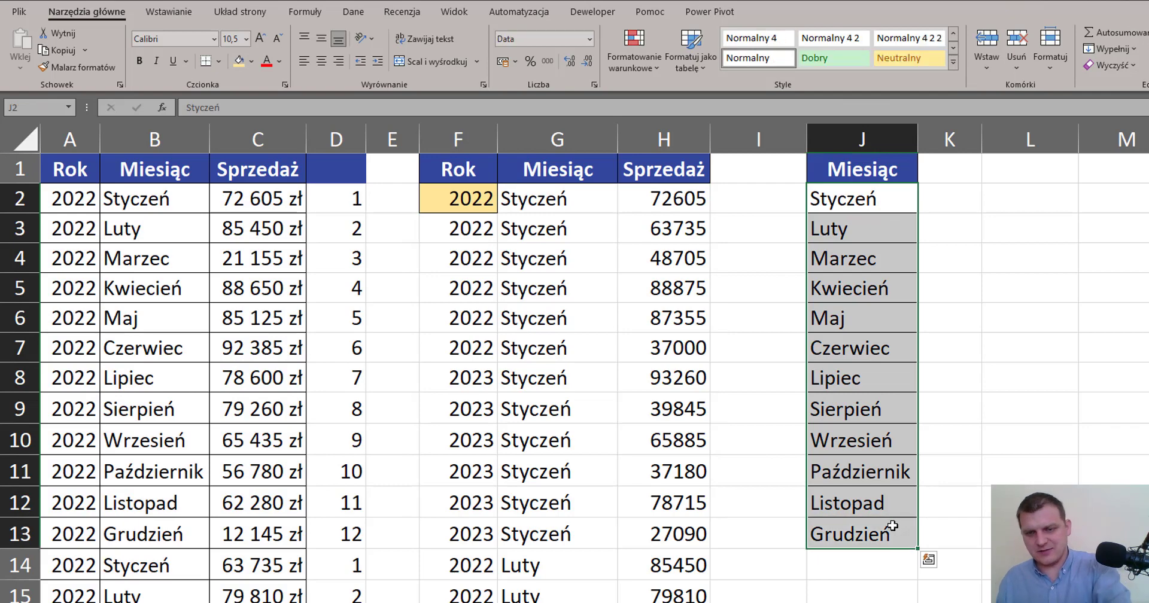
key(Delete)
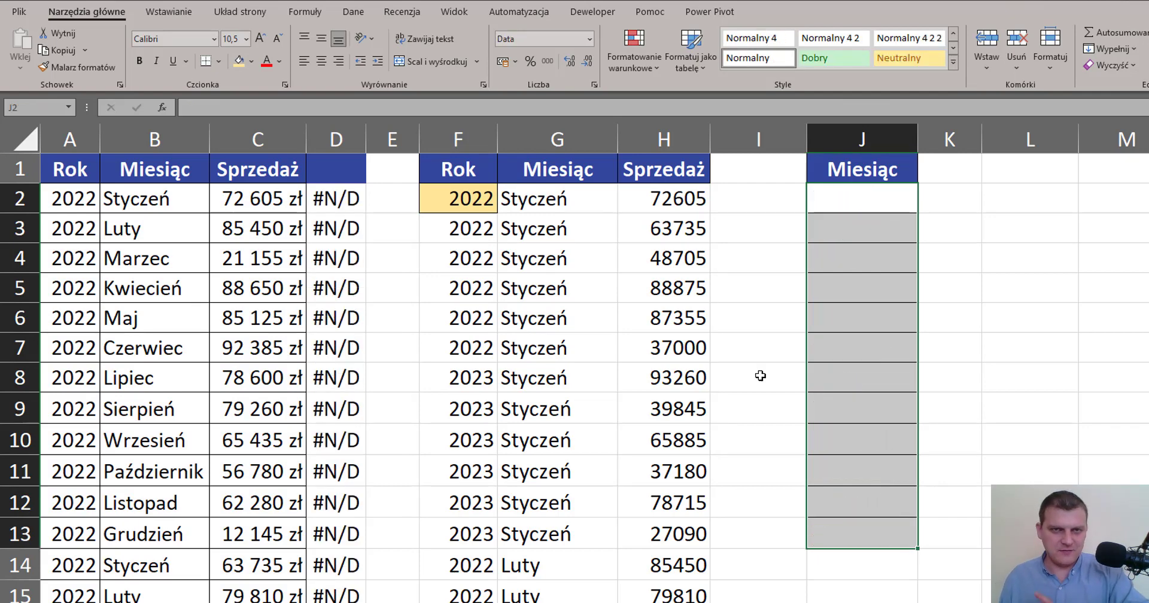
click(334, 200)
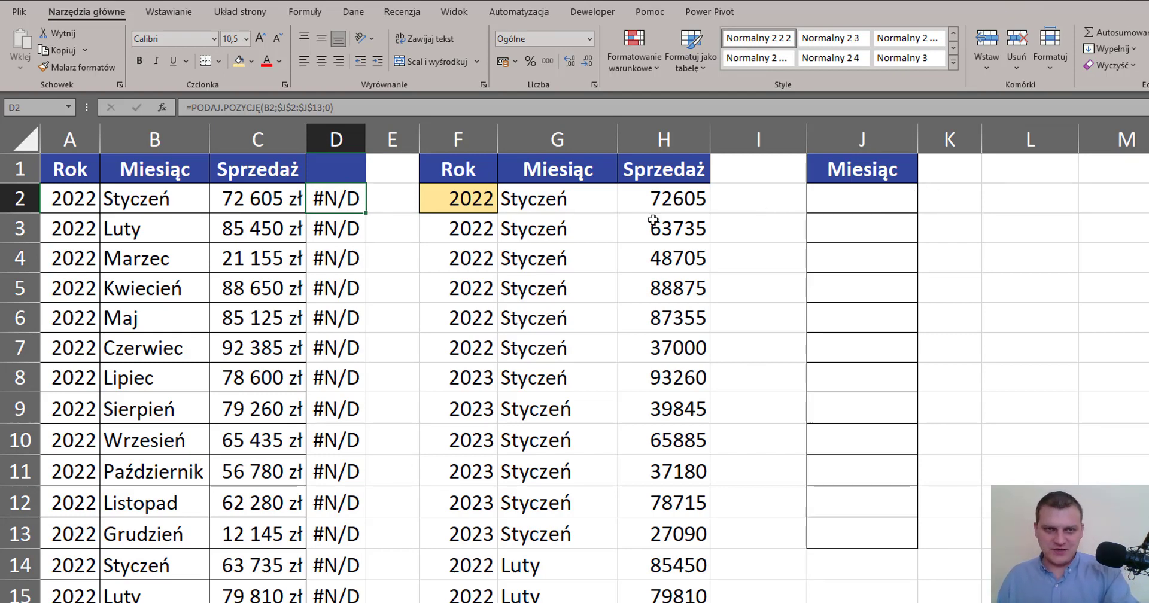
click(473, 201)
key(F2)
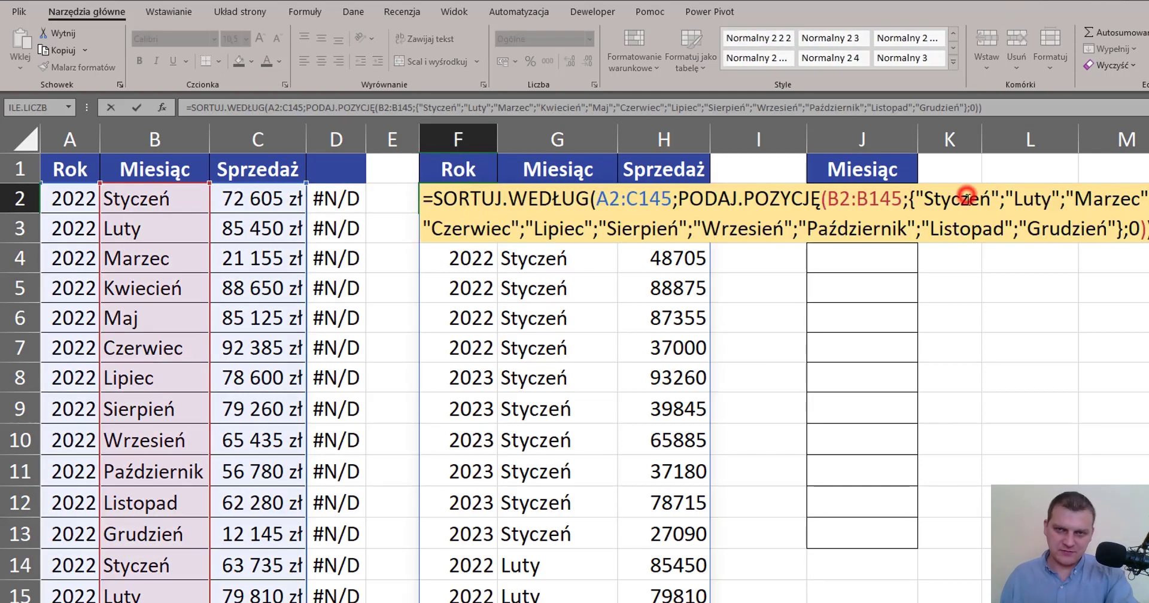
click(944, 219)
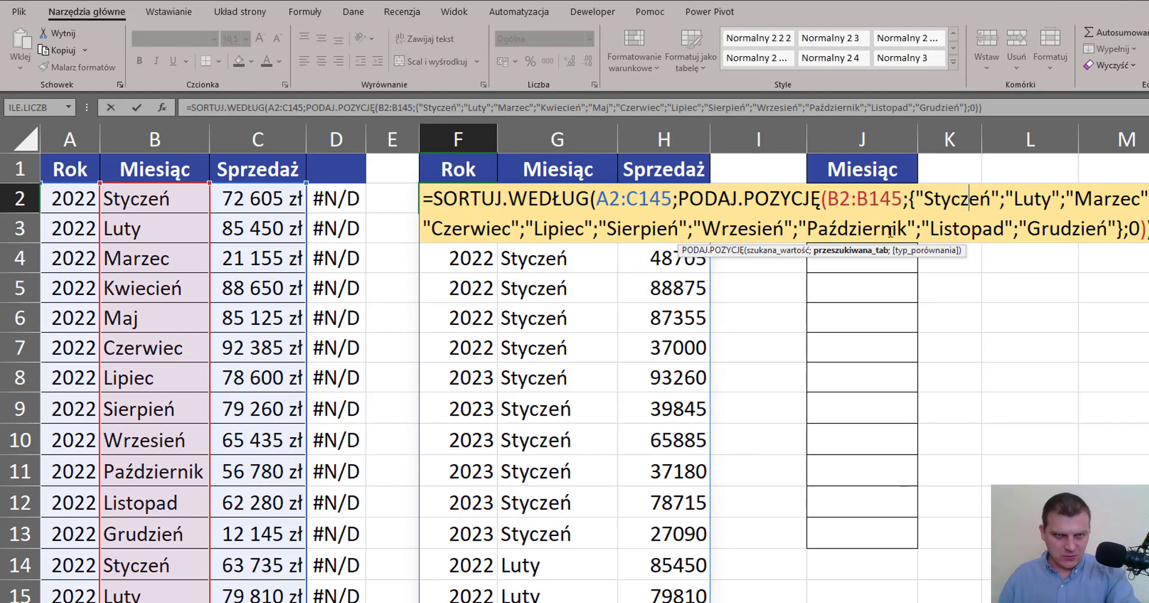
drag(915, 199, 1117, 230)
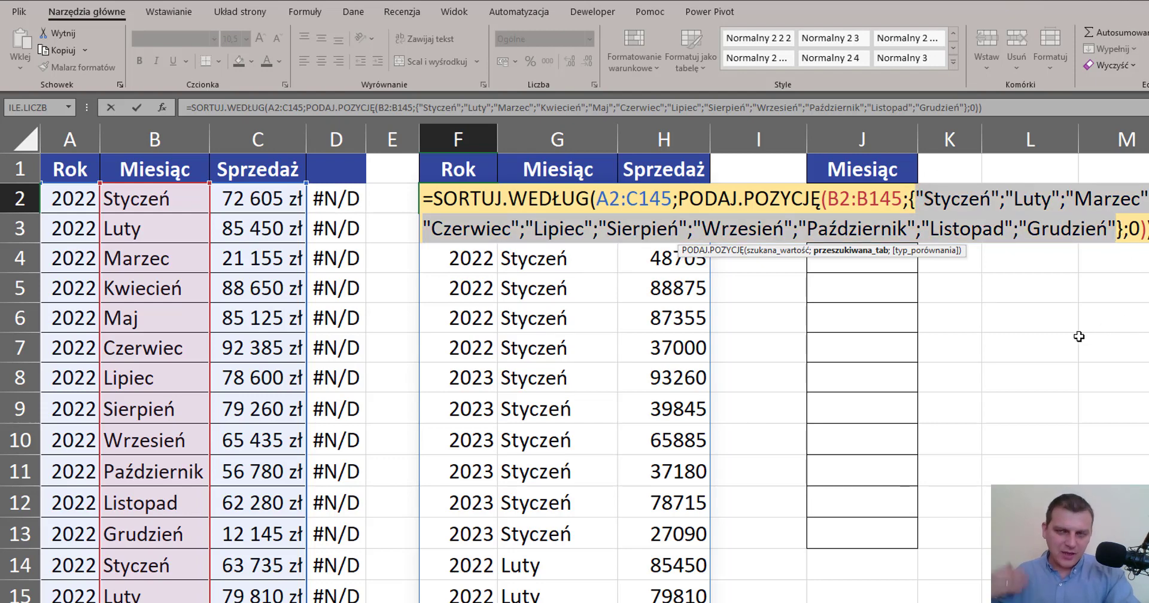
key(ctrl+Return)
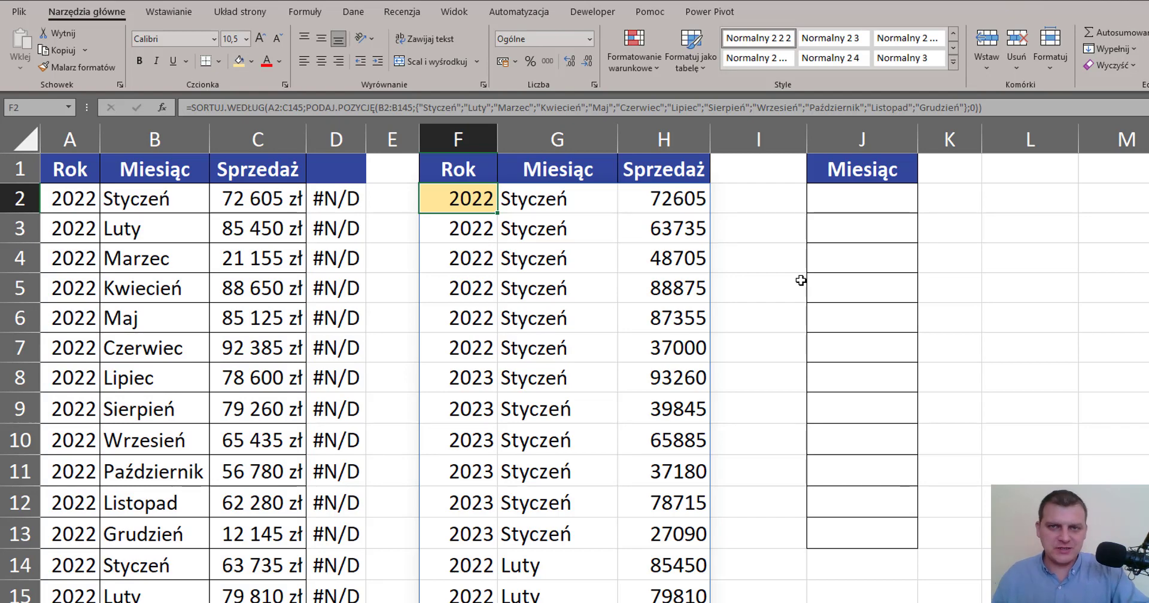
click(847, 136)
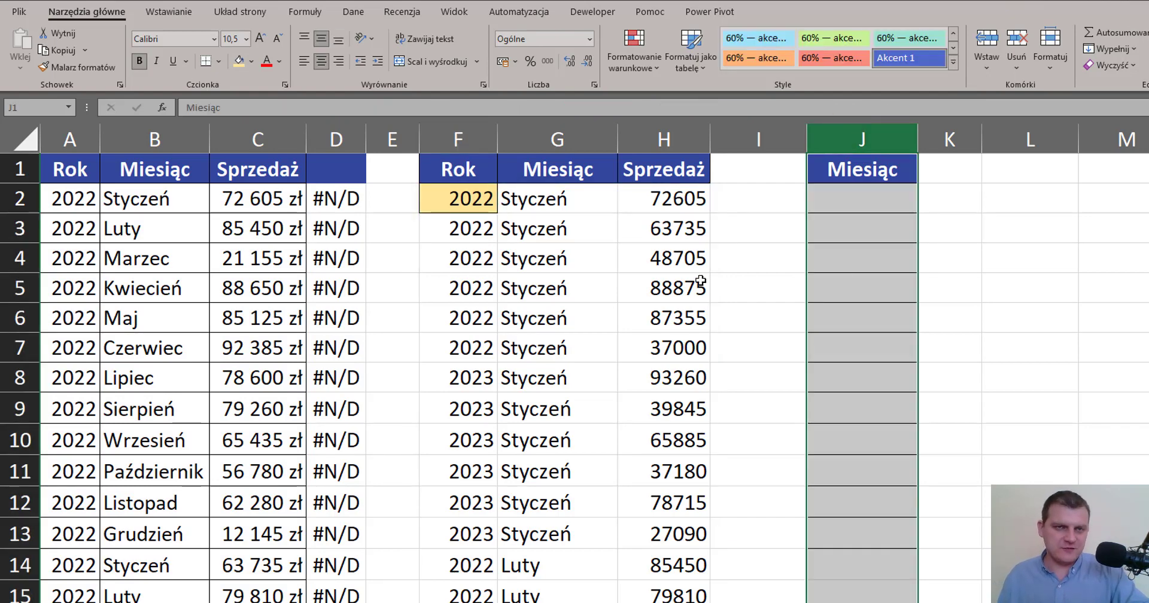
click(494, 211)
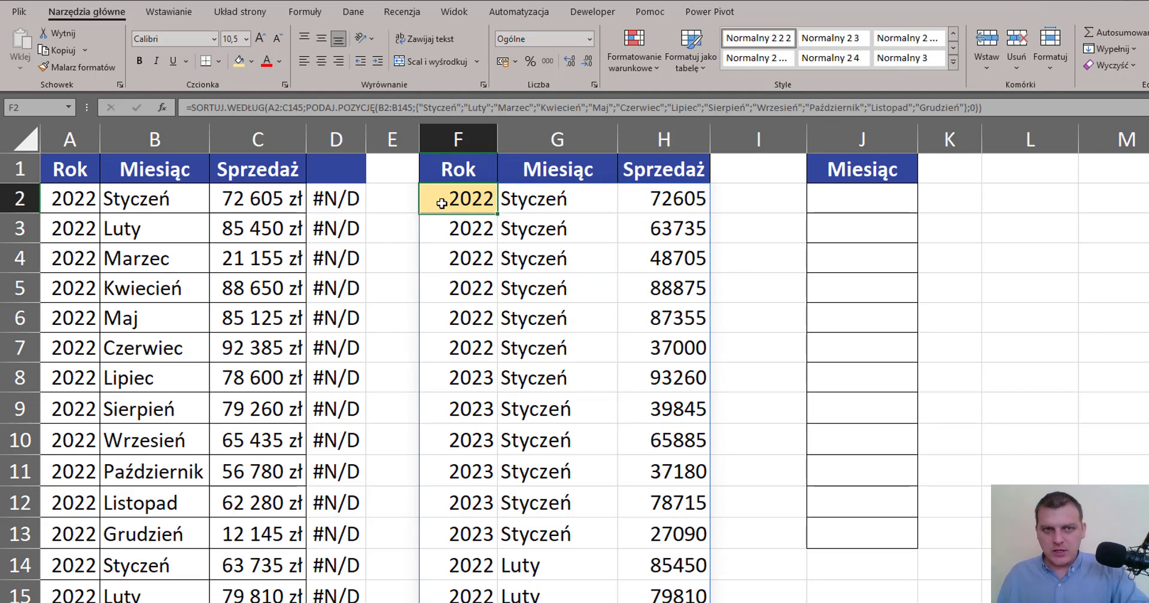
- Widen column D slightly and clear the PODAJ.POZYCJĘ helper formulas from D2 down
drag(367, 138, 394, 137)
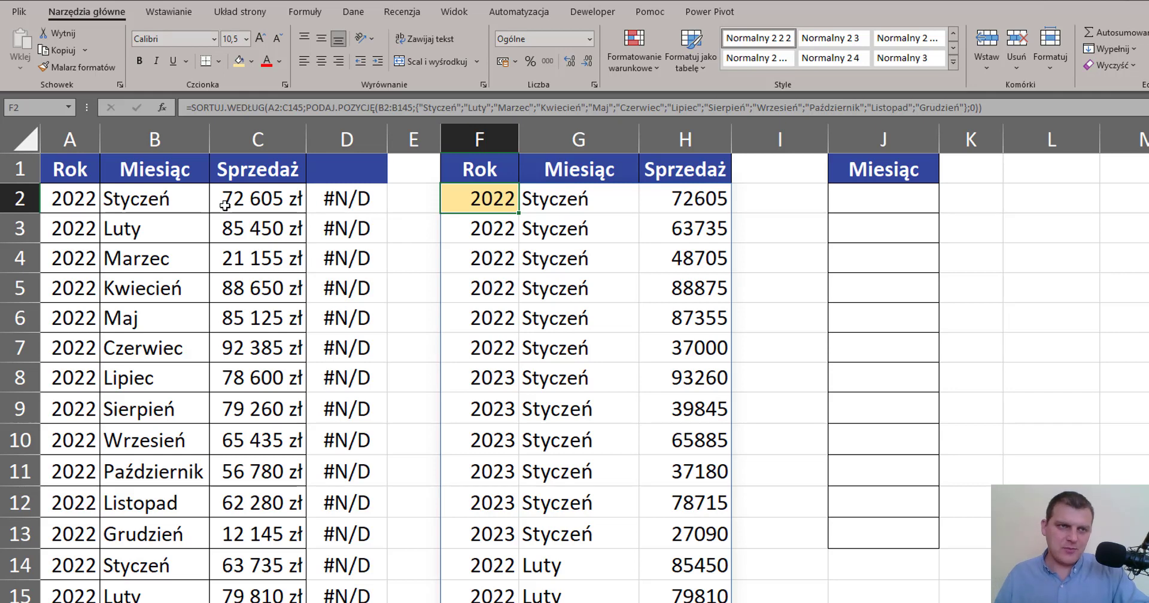
click(70, 139)
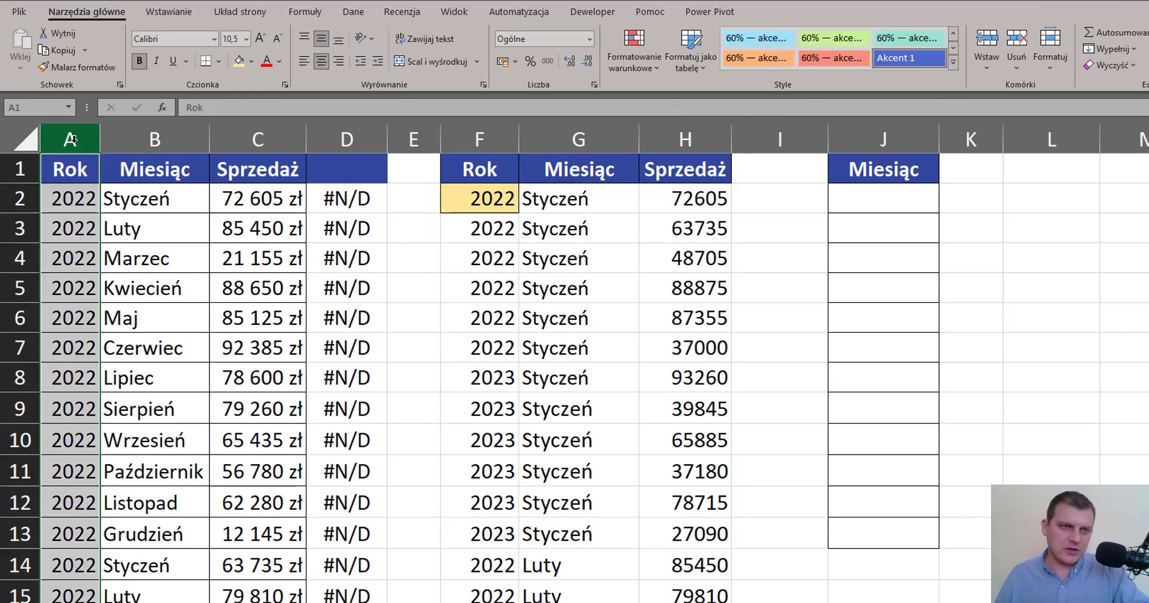
click(174, 142)
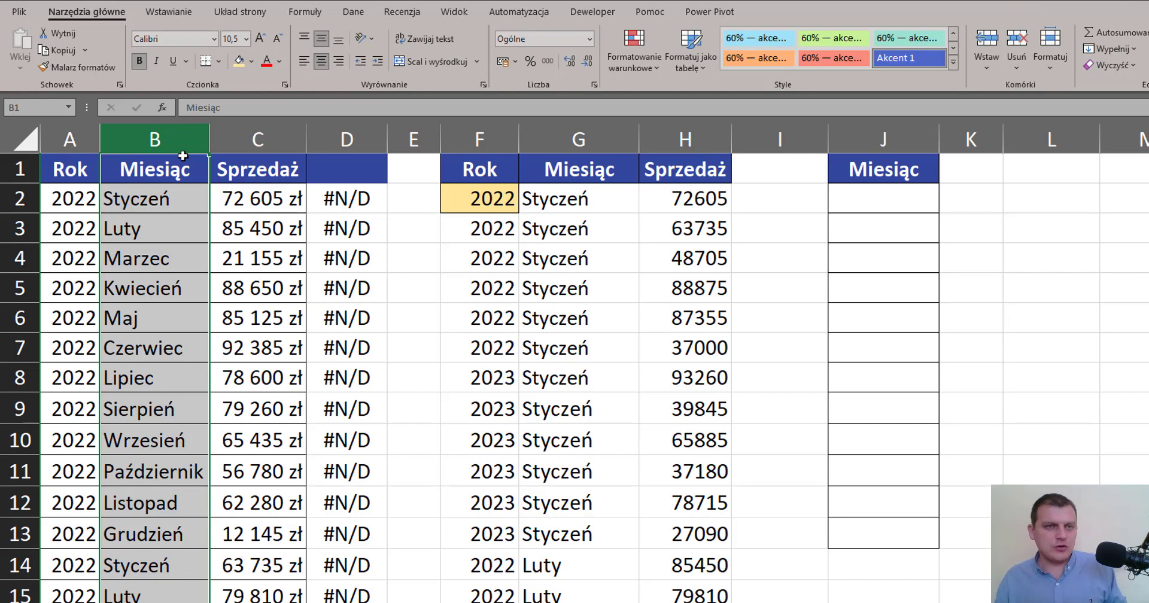
drag(90, 144, 180, 143)
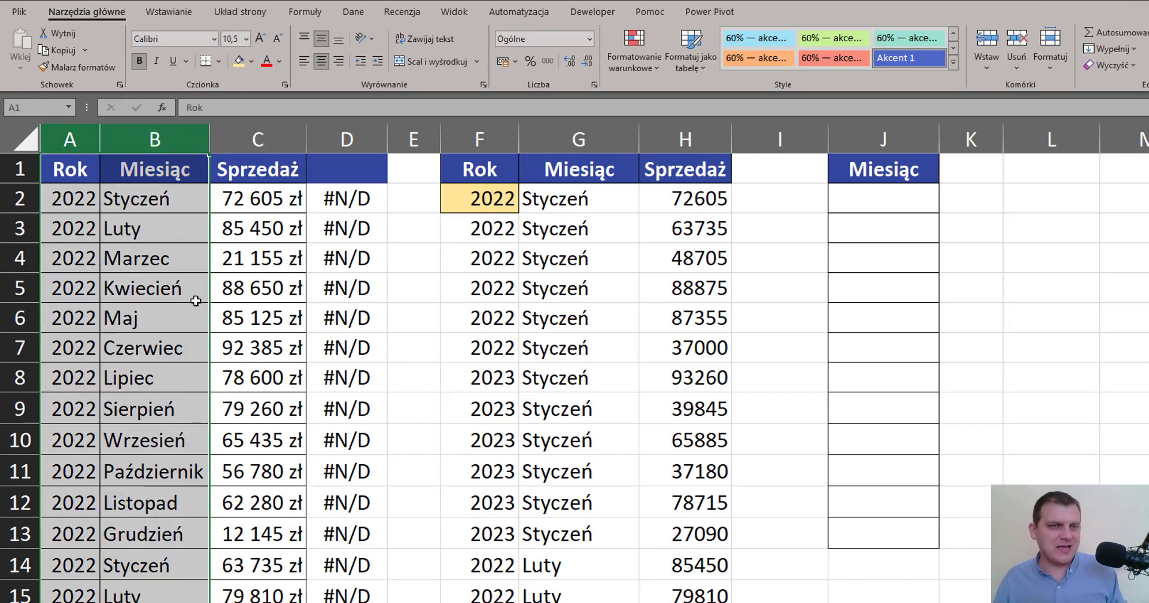
click(317, 204)
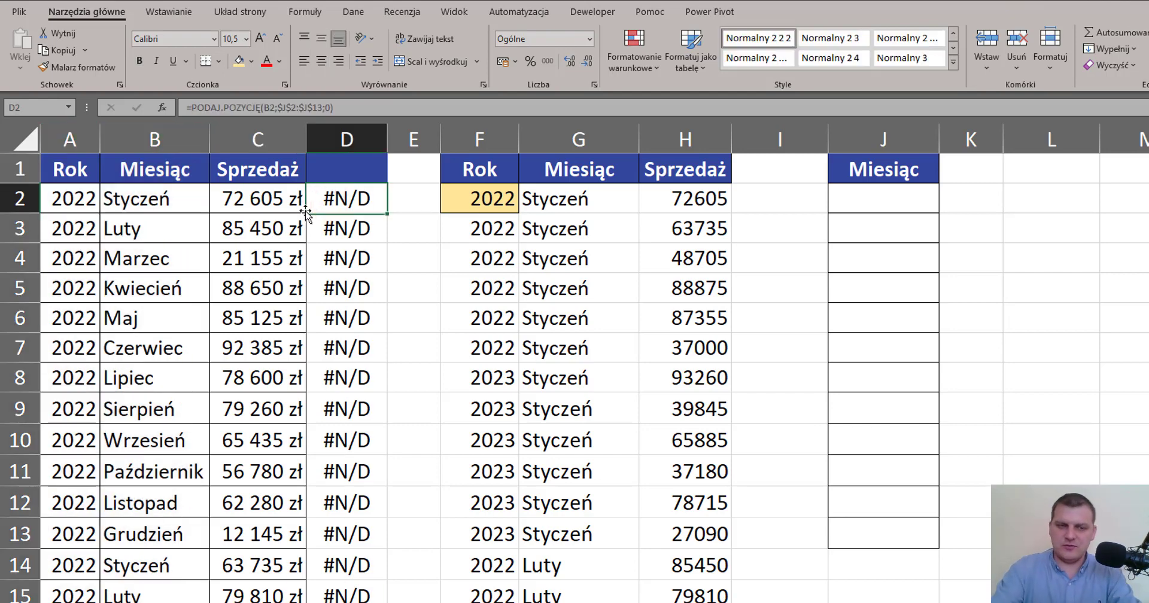
key(ctrl+shift+Down)
key(Delete)
key(ctrl+BackSpace)
click(305, 213)
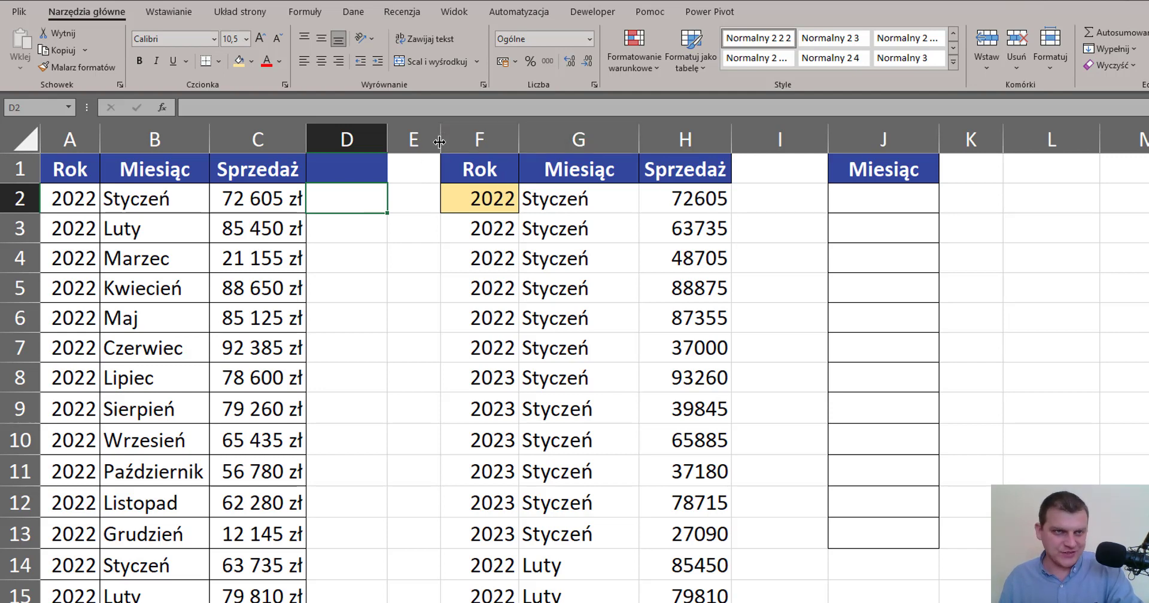
- Enter =1&B2&A2 in D2 to join the day, month name and year, and autofit column D
click(152, 205)
click(74, 200)
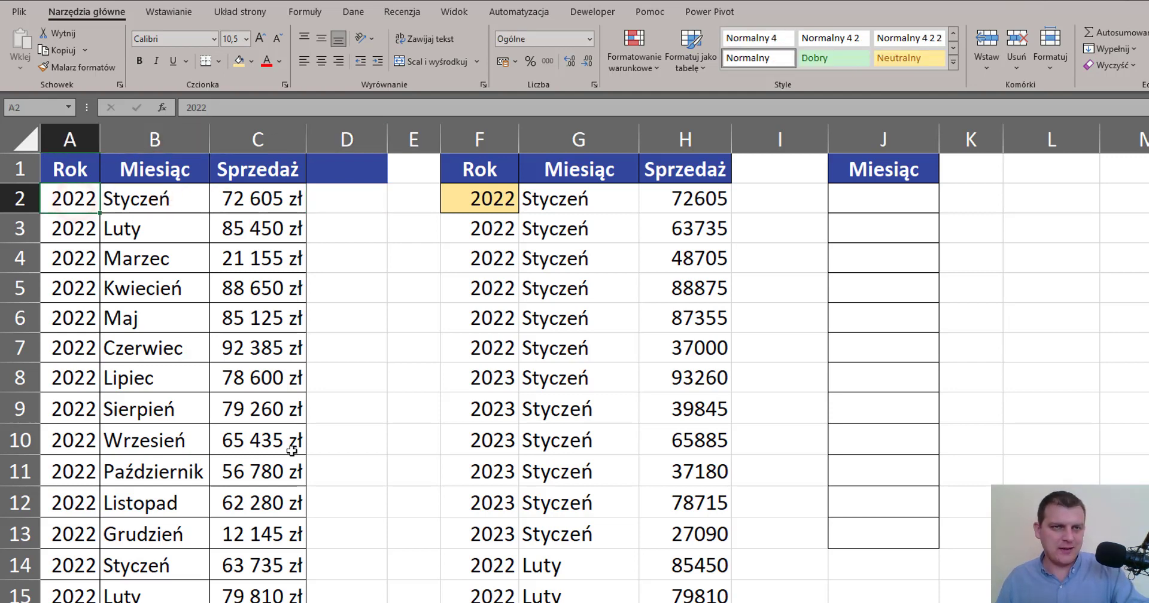
click(347, 197)
text(=)
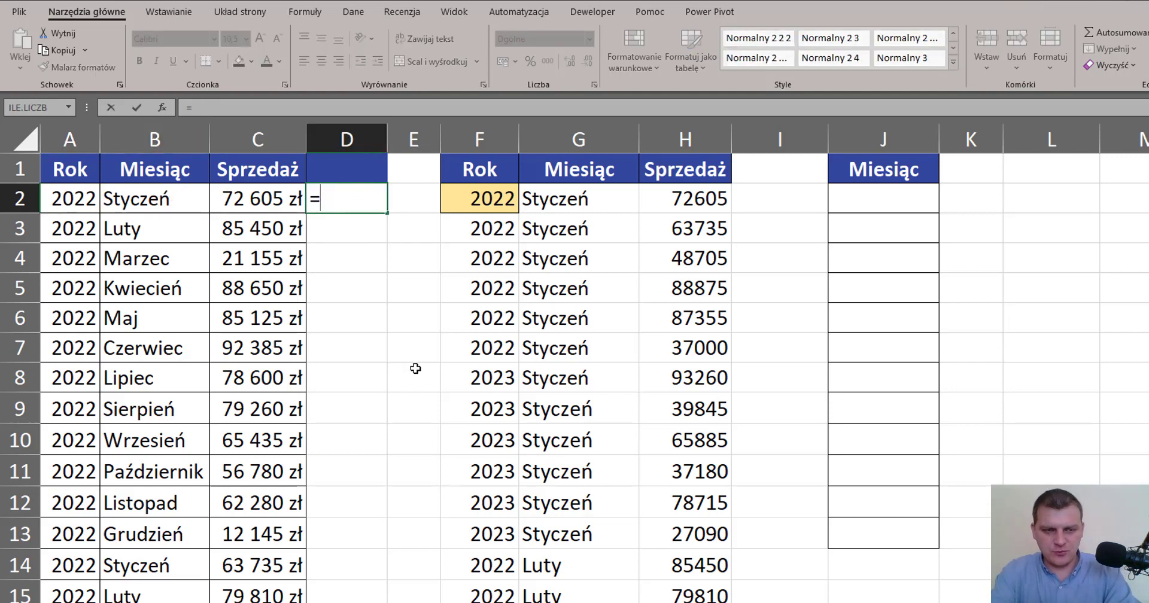
text(1&)
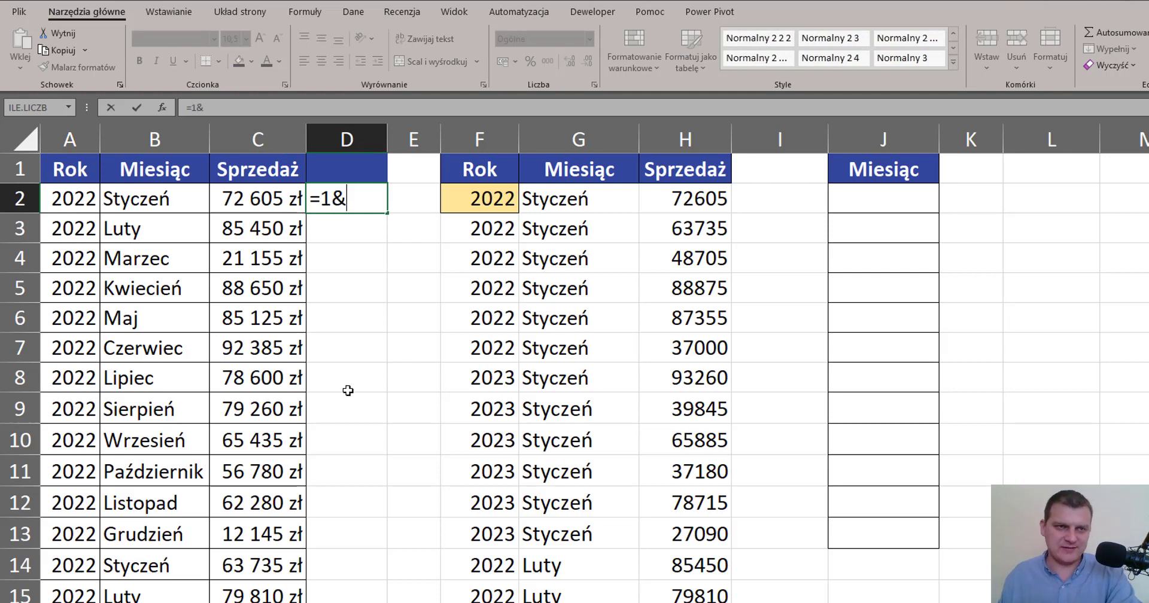
click(182, 201)
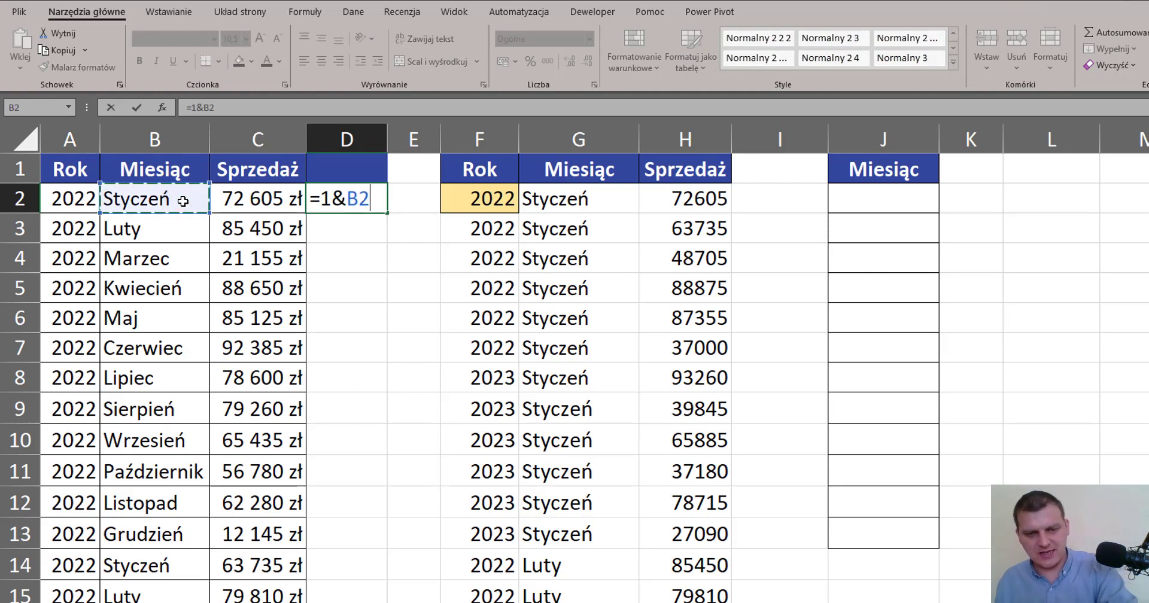
text(&)
click(77, 200)
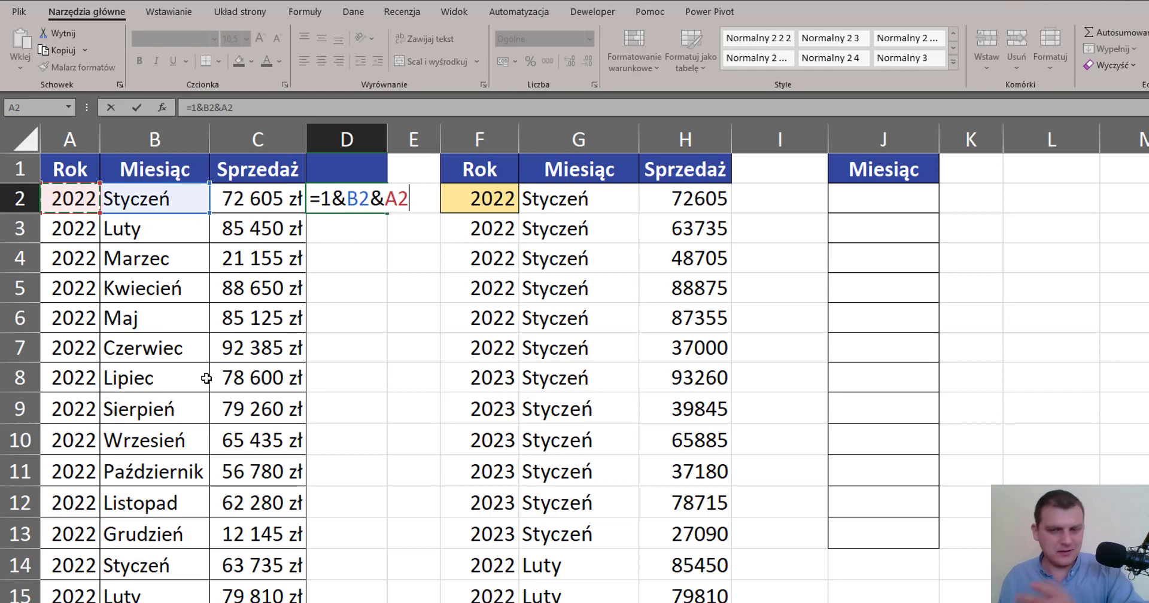
key(Return)
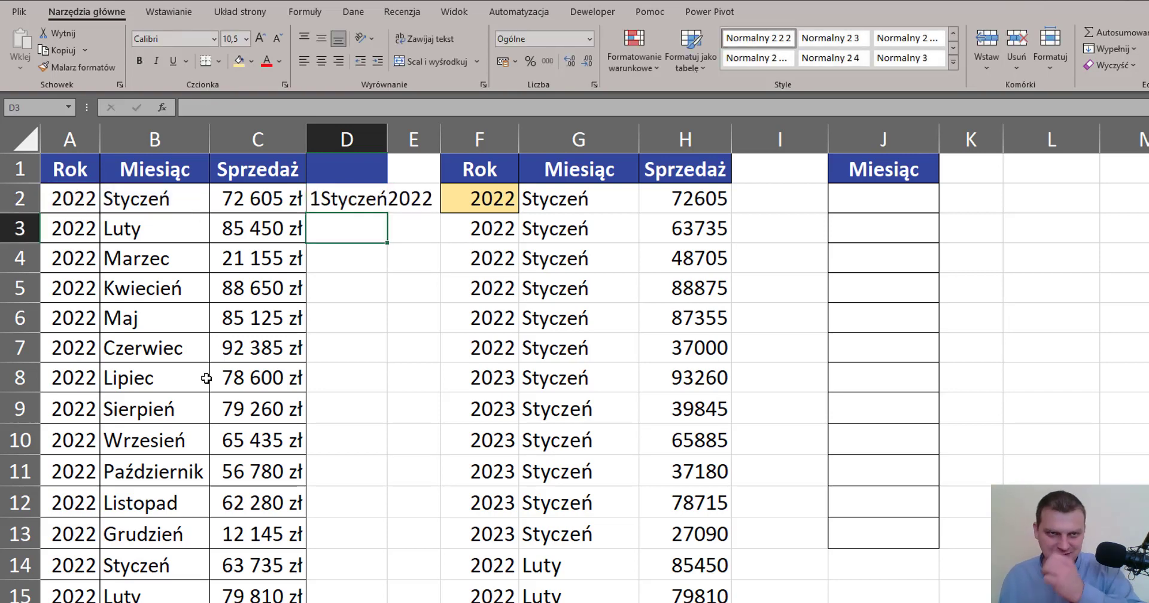
double_click(387, 138)
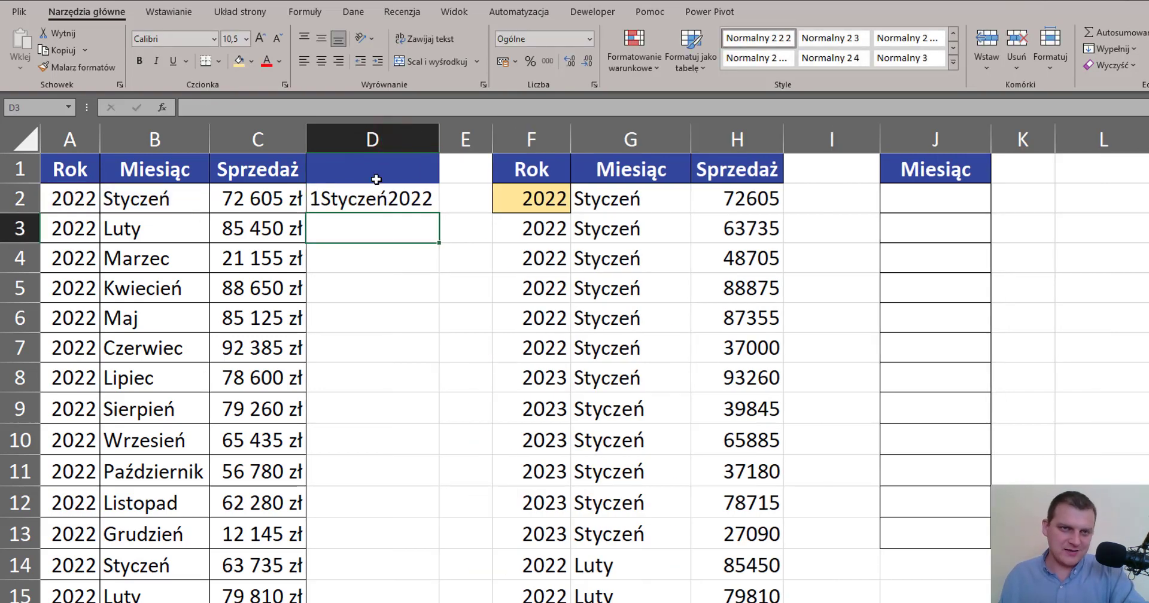
- Change the D2 formula to =(1&B2&A2)+0 so the joined text becomes a date serial number
click(375, 200)
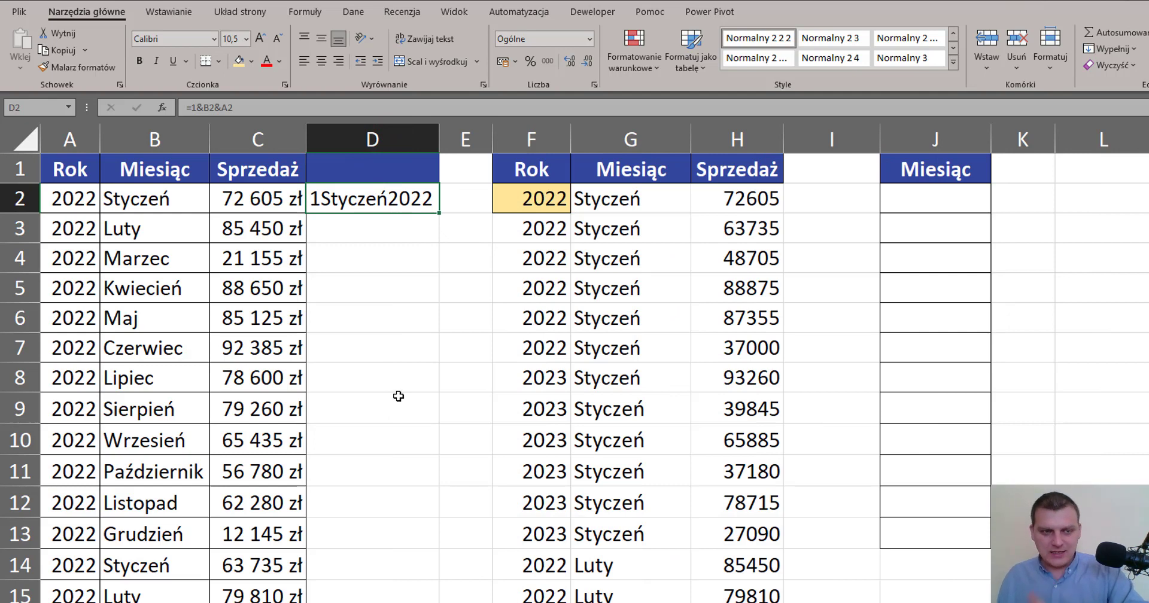
key(F2)
key(Home)
key(Right)
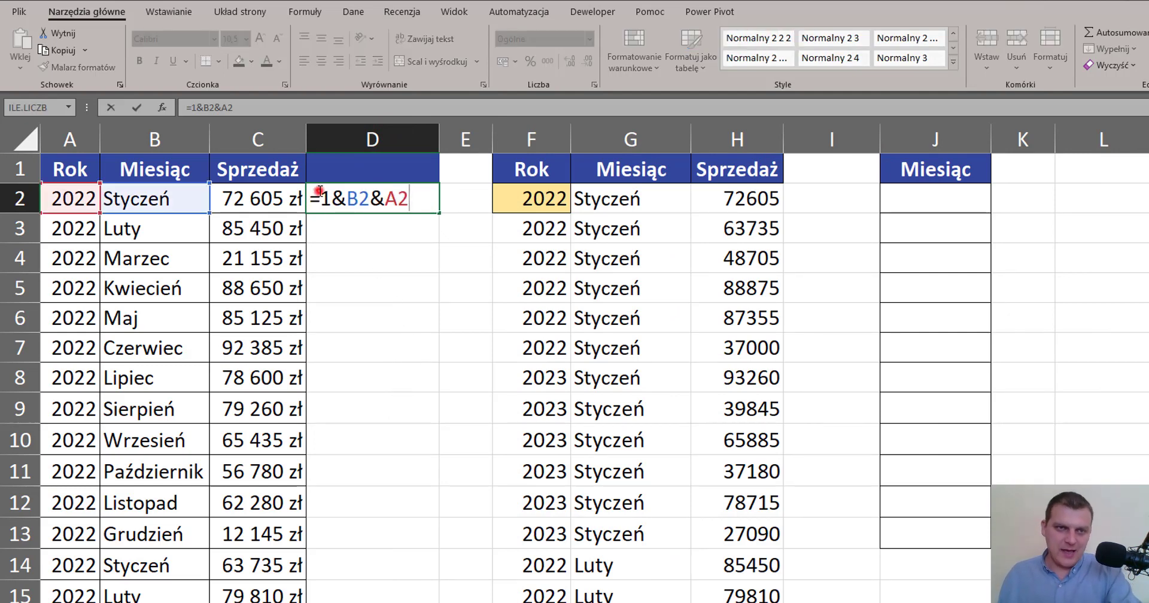
text(()
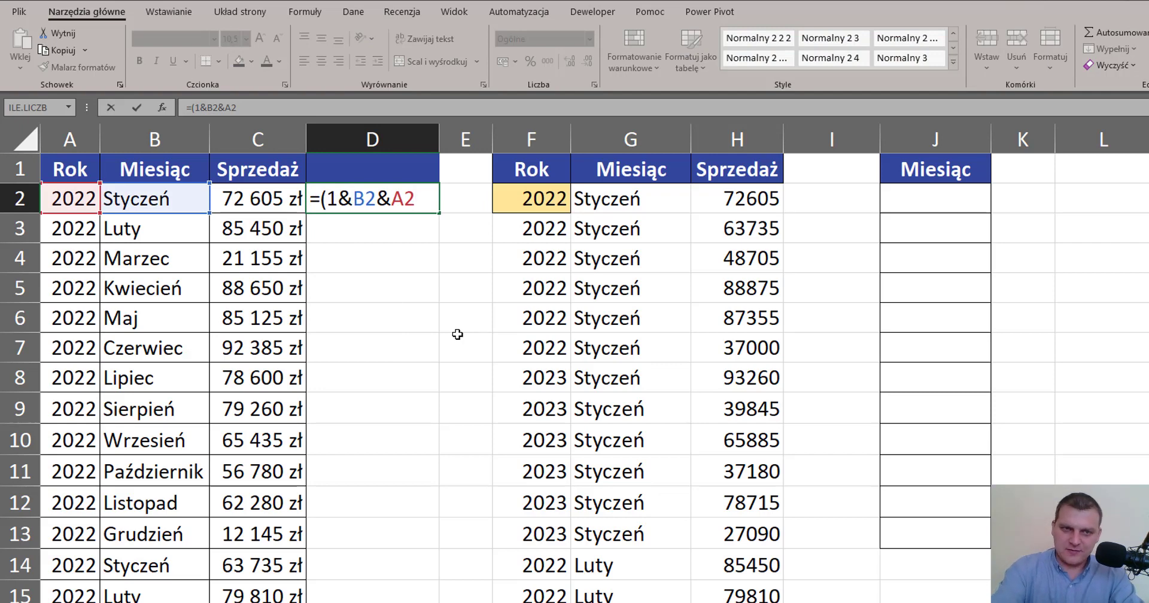
key(End)
text())
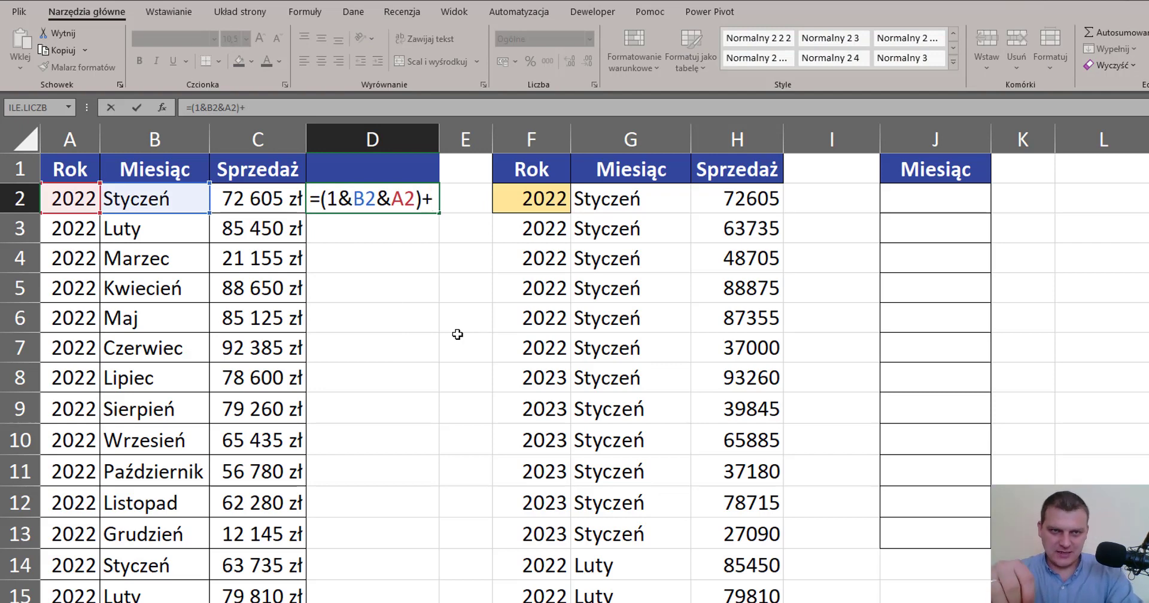
text(+0)
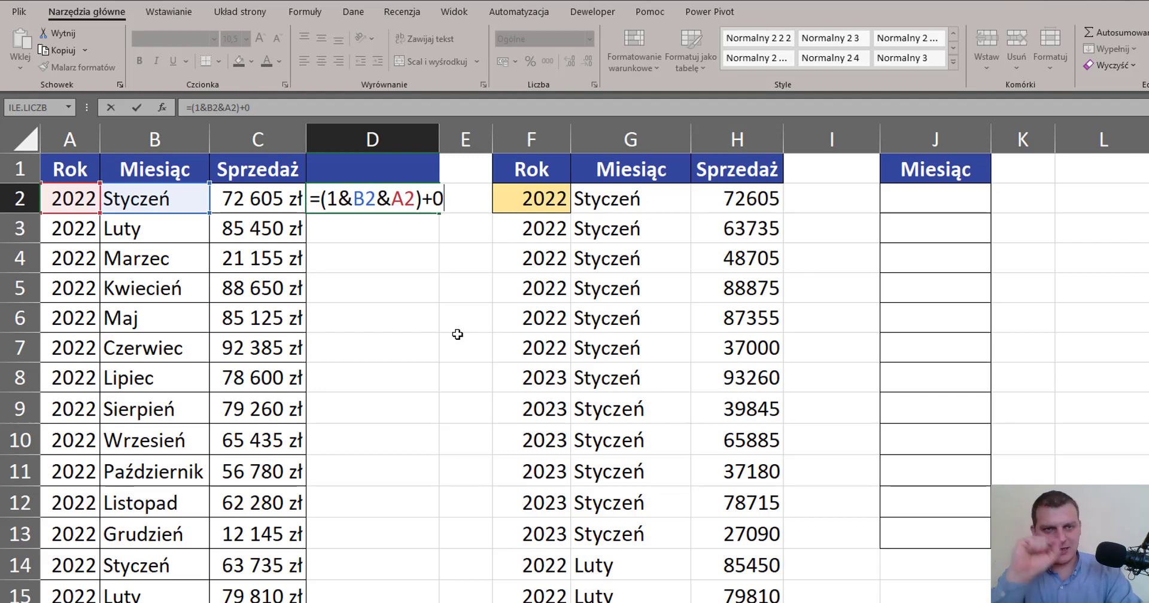
key(Return)
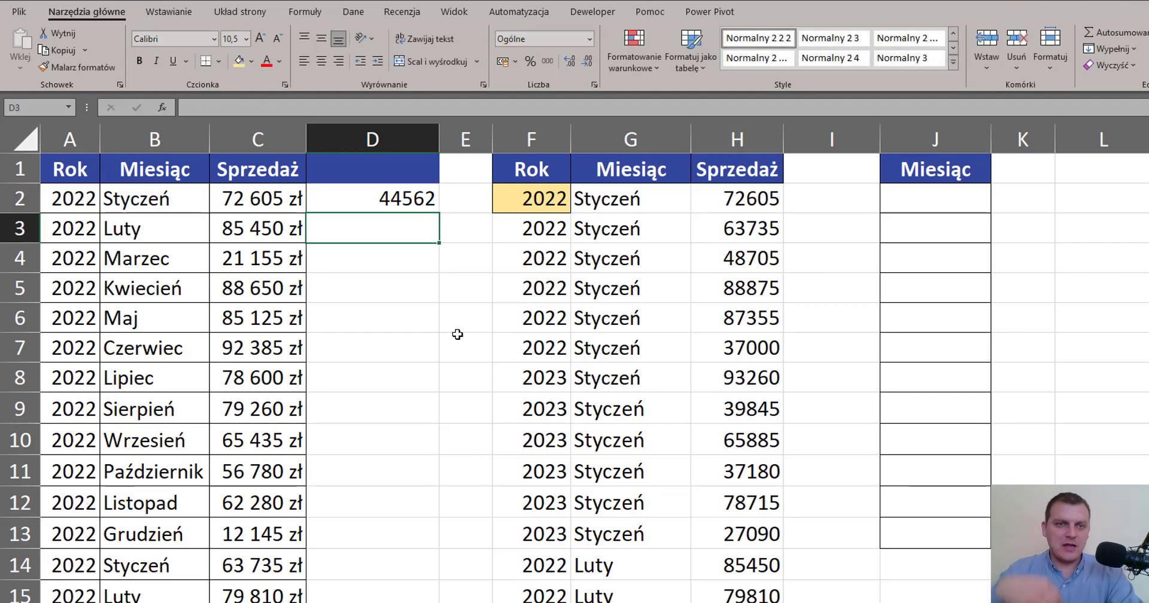
- Format D2 as a date (Data) and compare it with the year and month in A2:B2
click(373, 203)
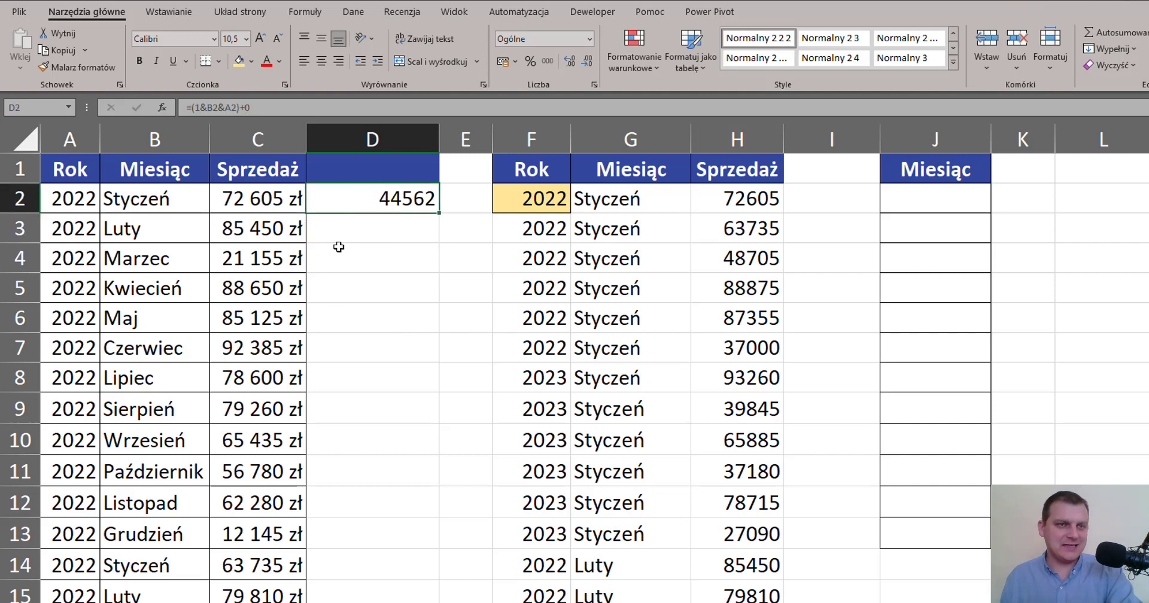
click(589, 41)
click(569, 202)
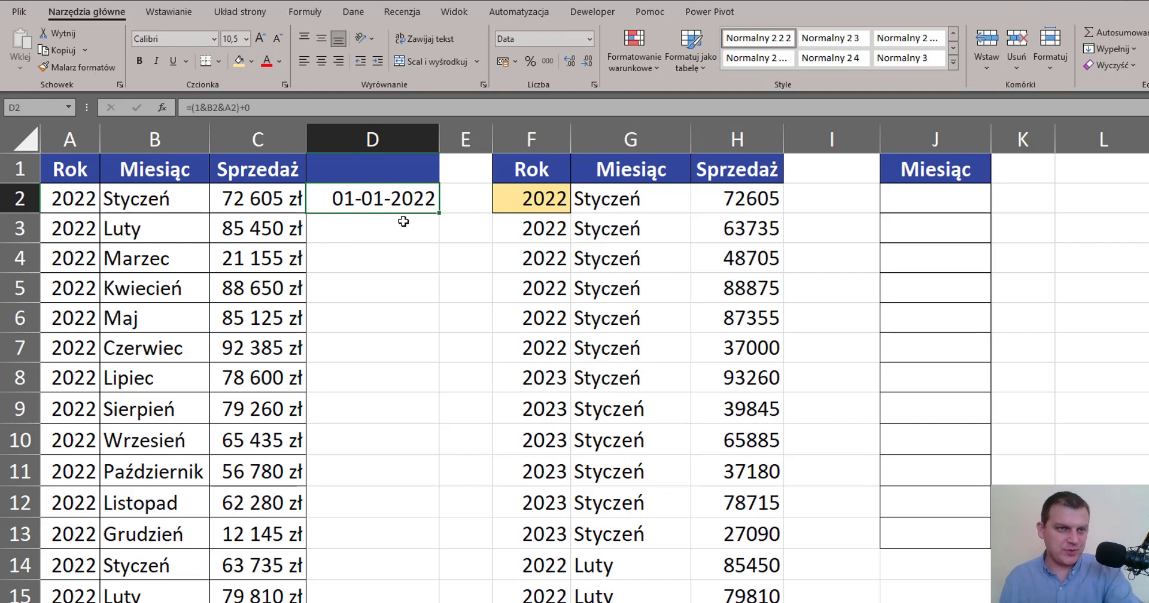
drag(153, 201, 76, 200)
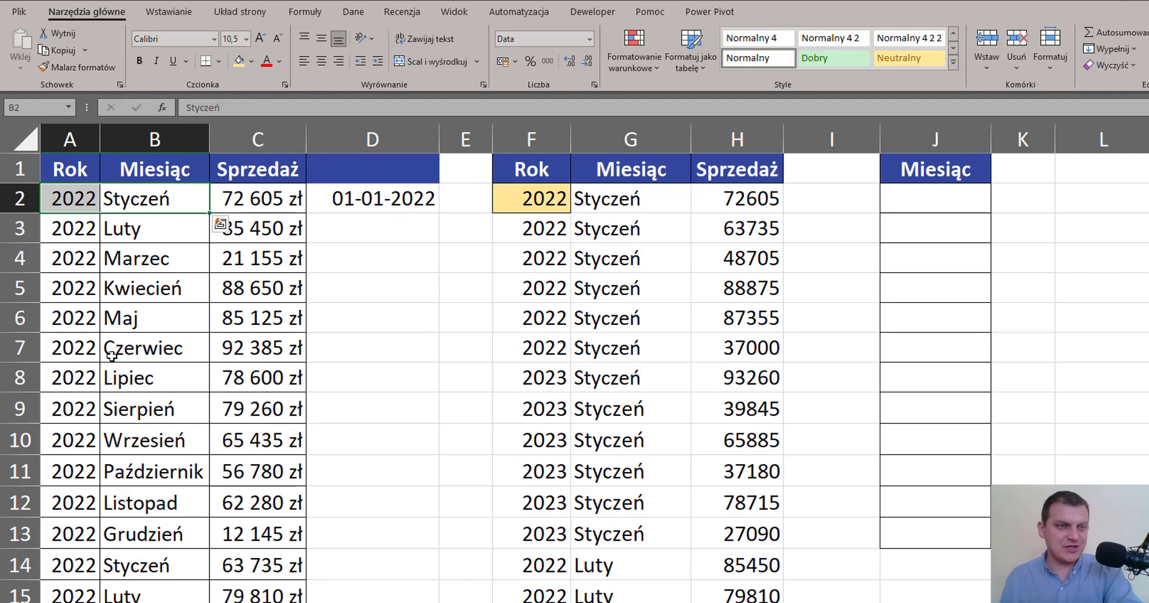
- Fill the D2 date formula down column D and check the resulting dates and the formula
click(419, 202)
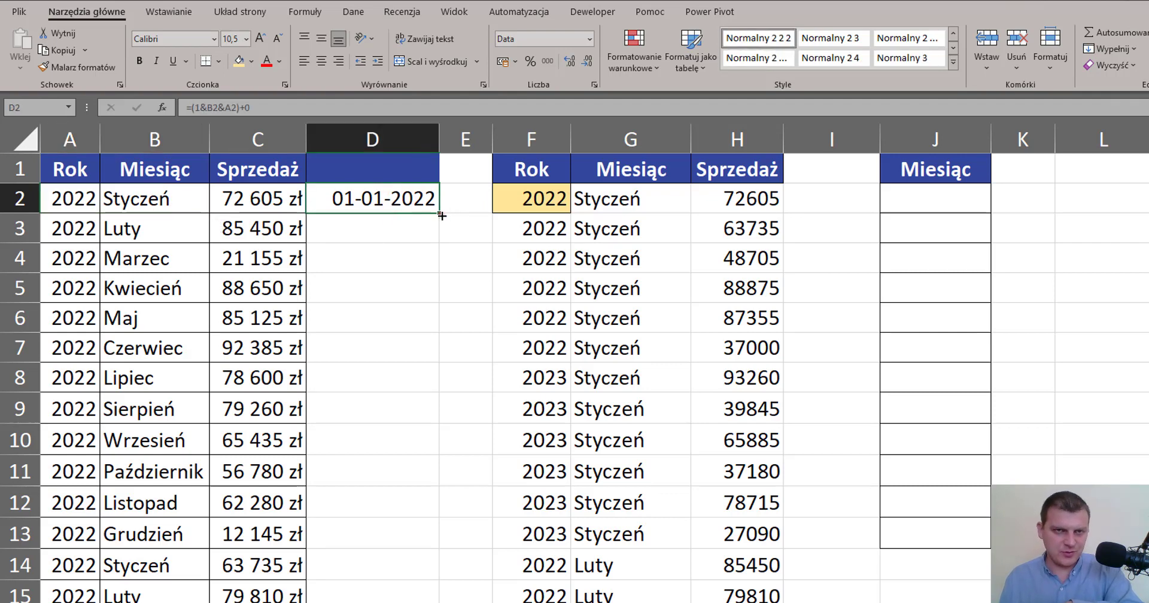
double_click(441, 215)
key(Return)
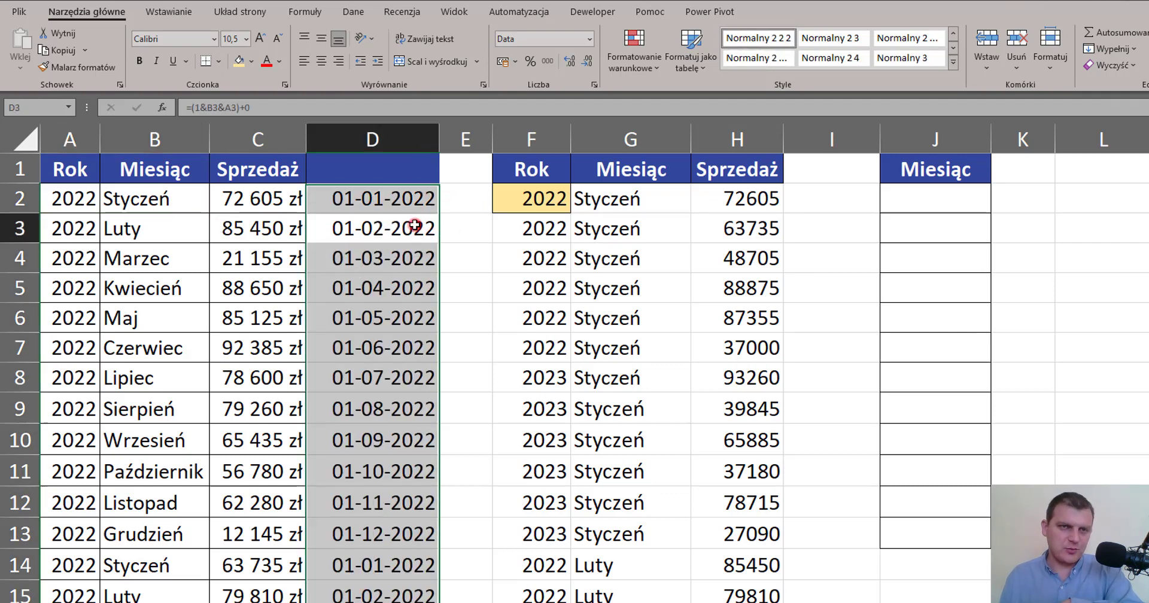
click(415, 226)
click(382, 258)
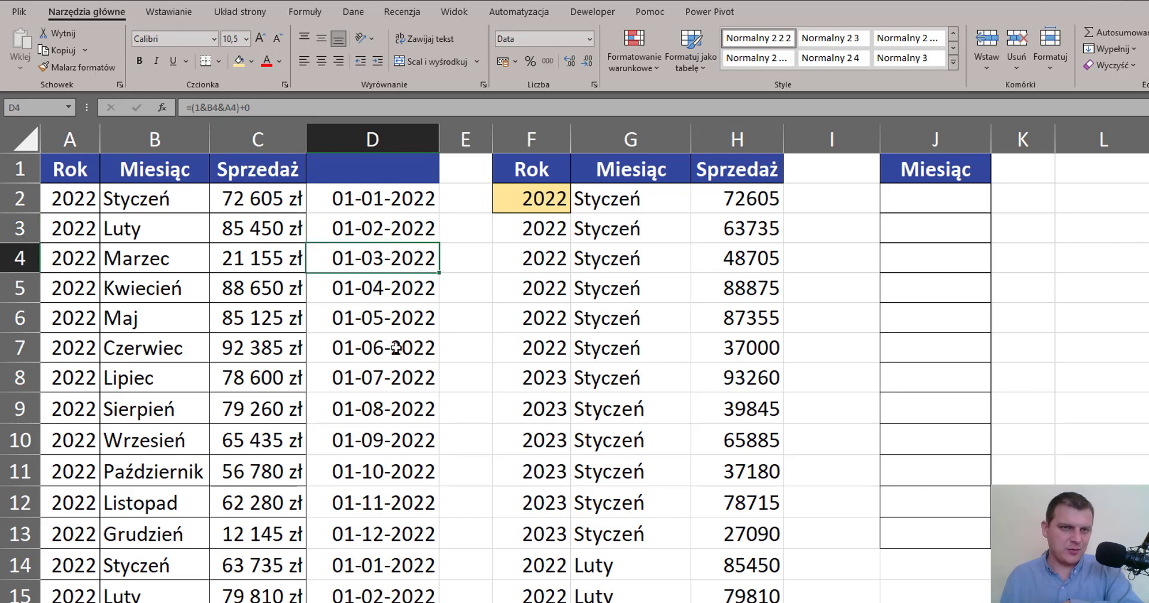
click(396, 287)
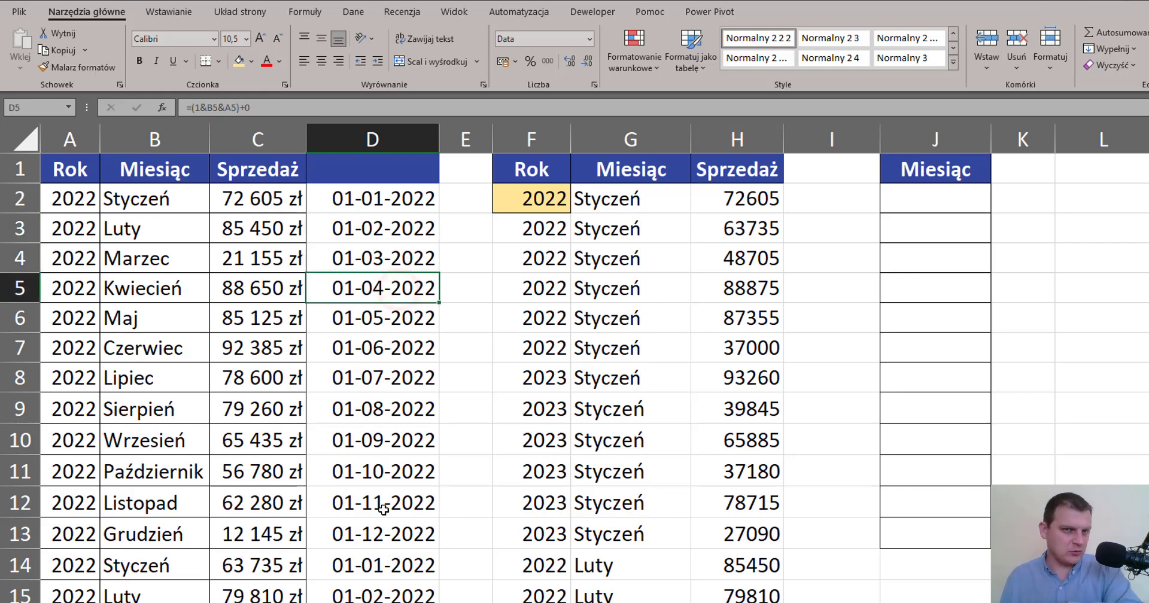
click(409, 205)
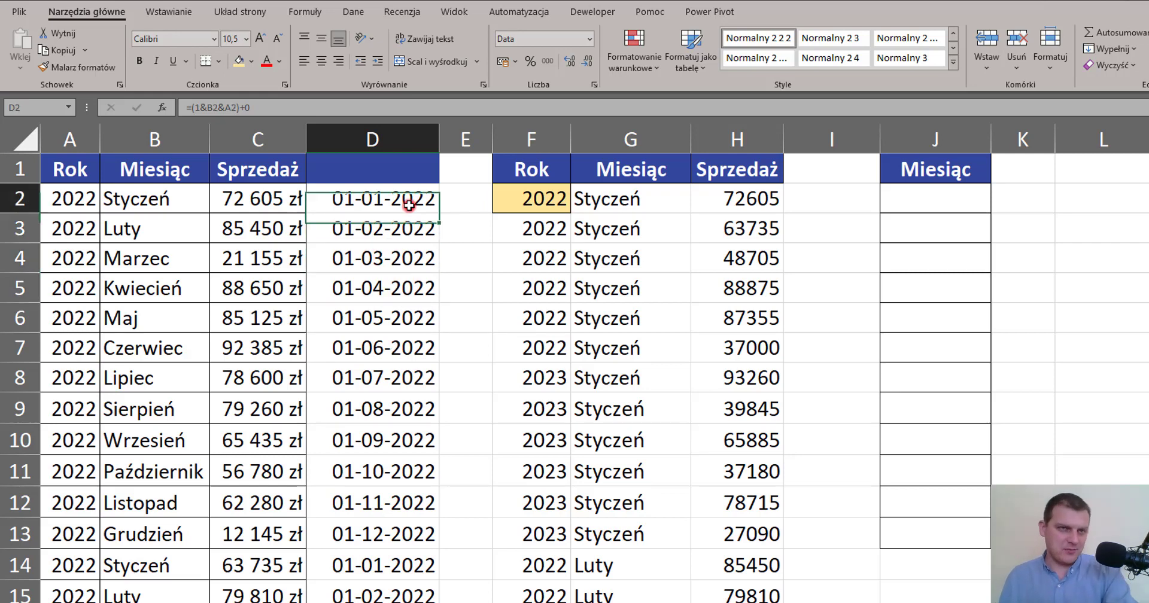
key(F2)
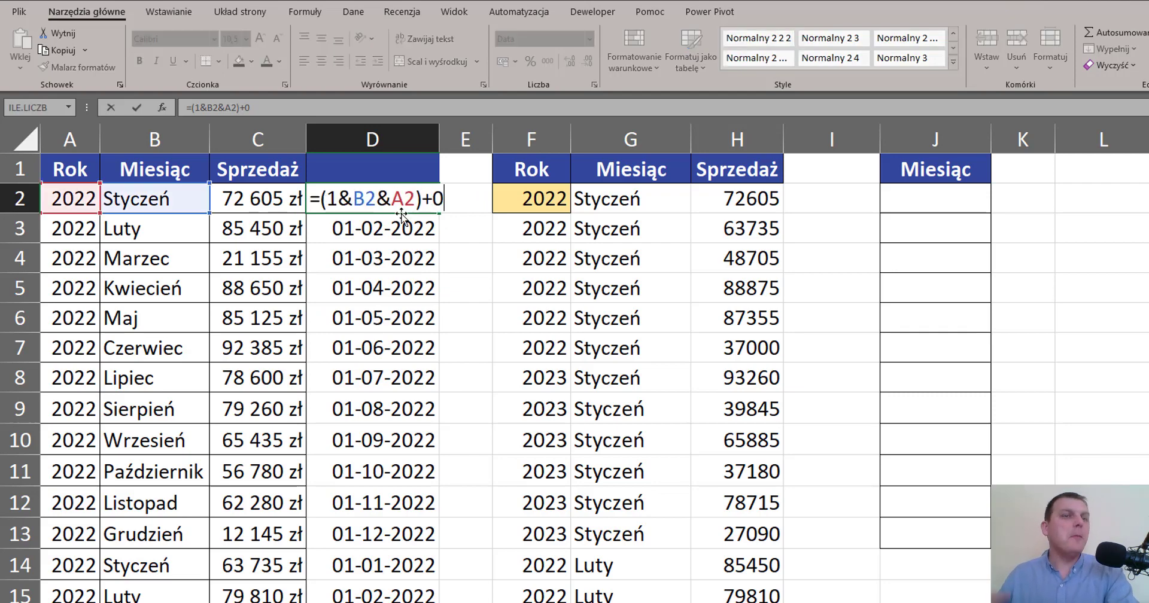
key(Escape)
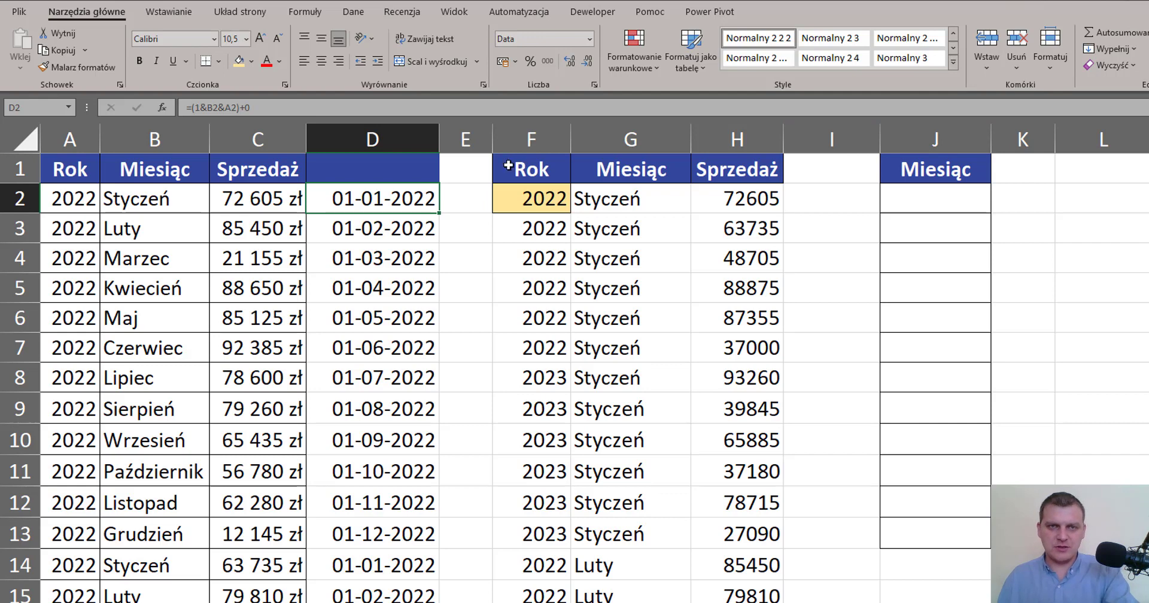
- Copy the Rok, Miesiąc and Sprzedaż headers from F1:H1 to the range starting at L1
drag(515, 173, 738, 170)
key(ctrl+c)
click(1098, 170)
key(ctrl+v)
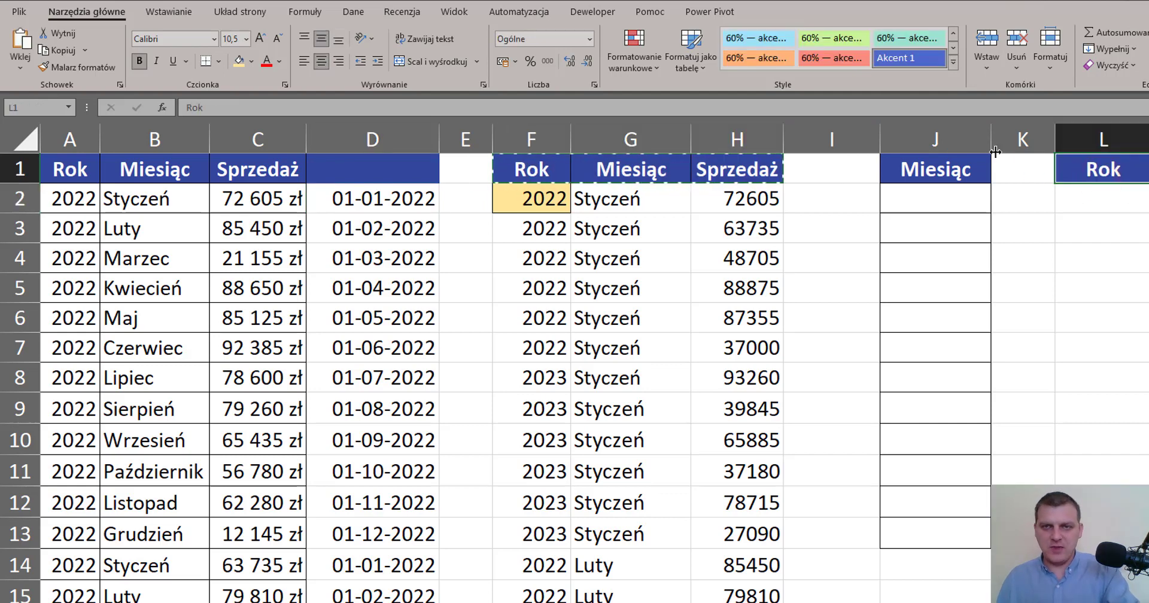
- Hide columns I to K and columns F to H
drag(1023, 140, 852, 144)
right_click(853, 144)
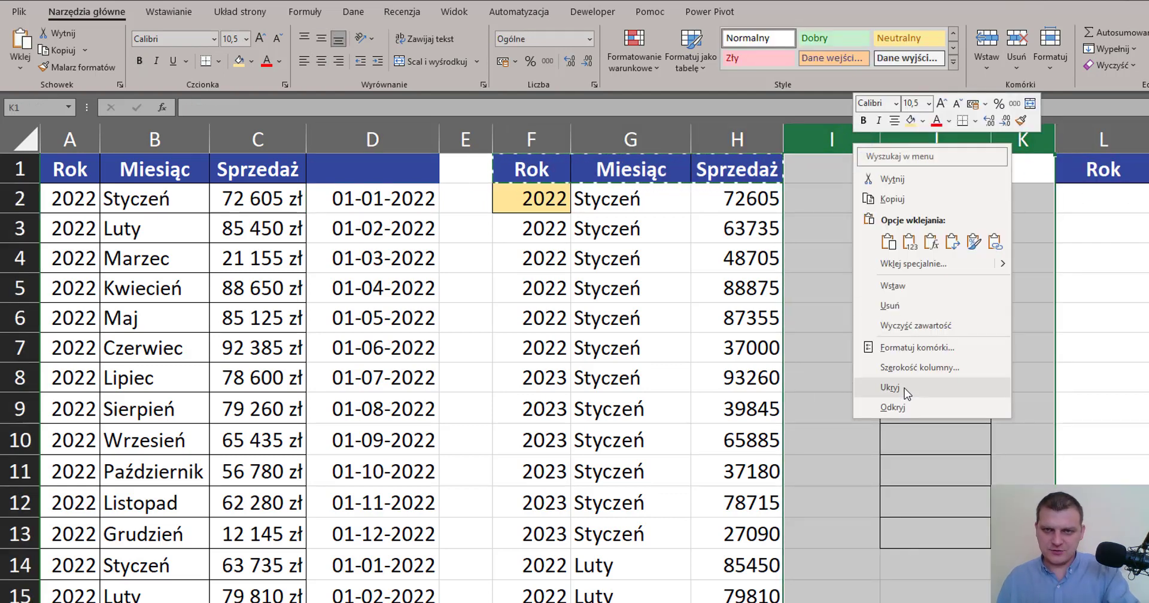
click(903, 386)
drag(737, 139, 536, 135)
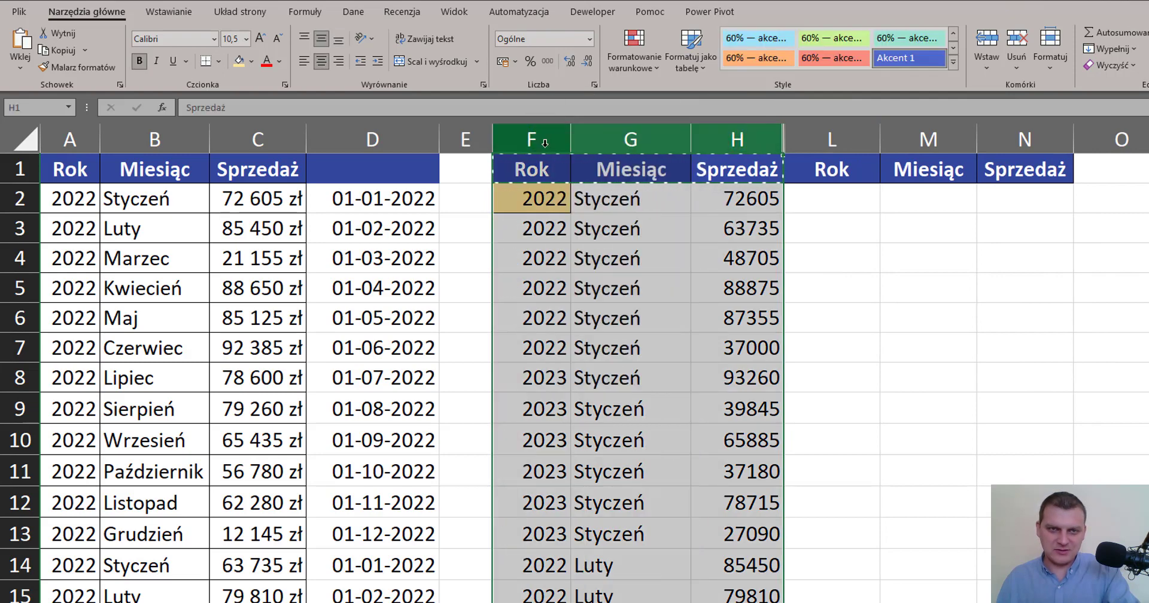
right_click(545, 139)
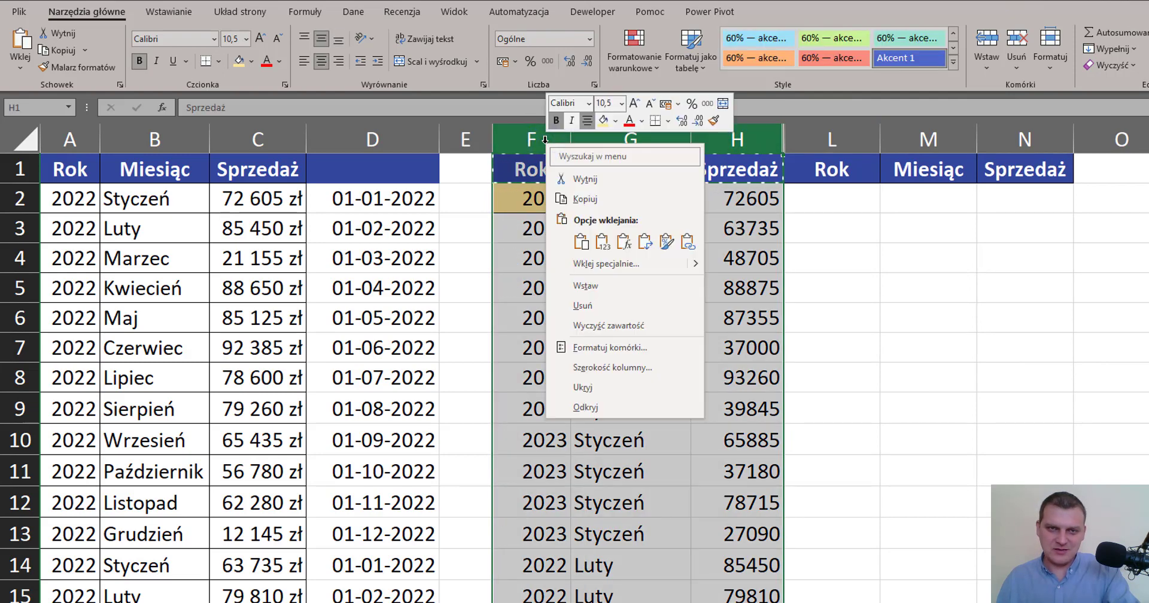
click(618, 385)
- Begin a SORTUJ.WEDŁUG formula in cell L2
click(525, 196)
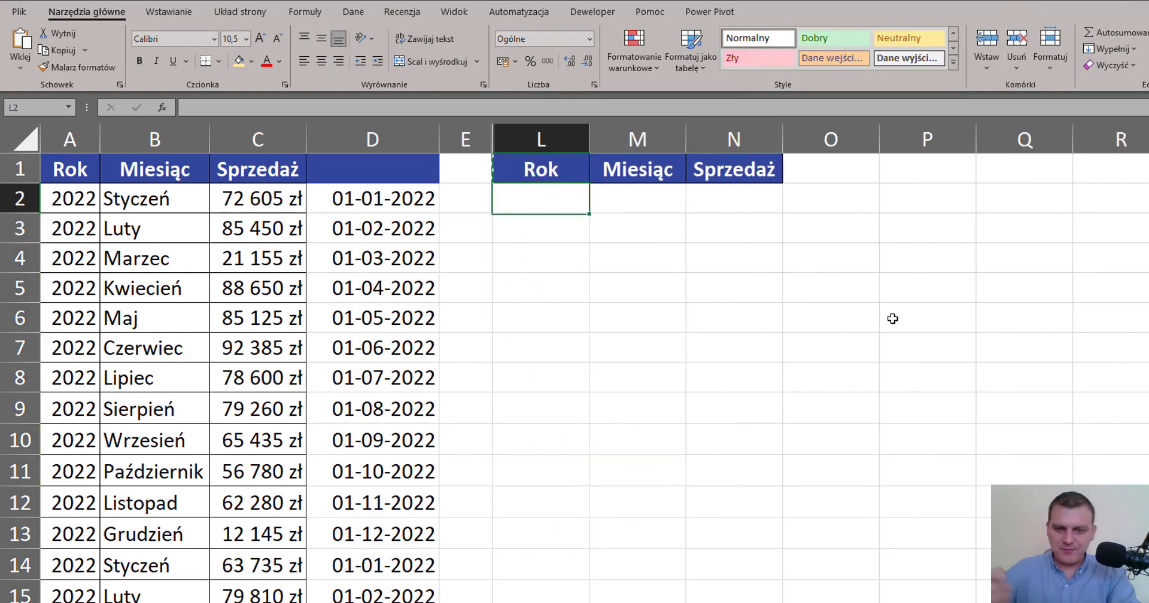
text(=sort)
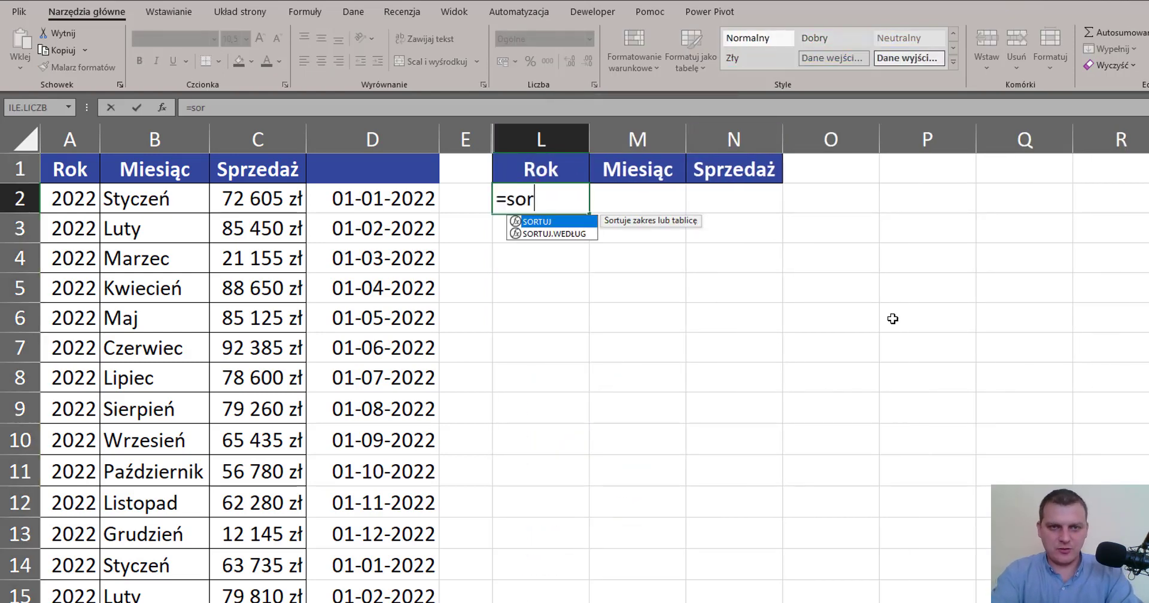
key(Down)
key(Tab)
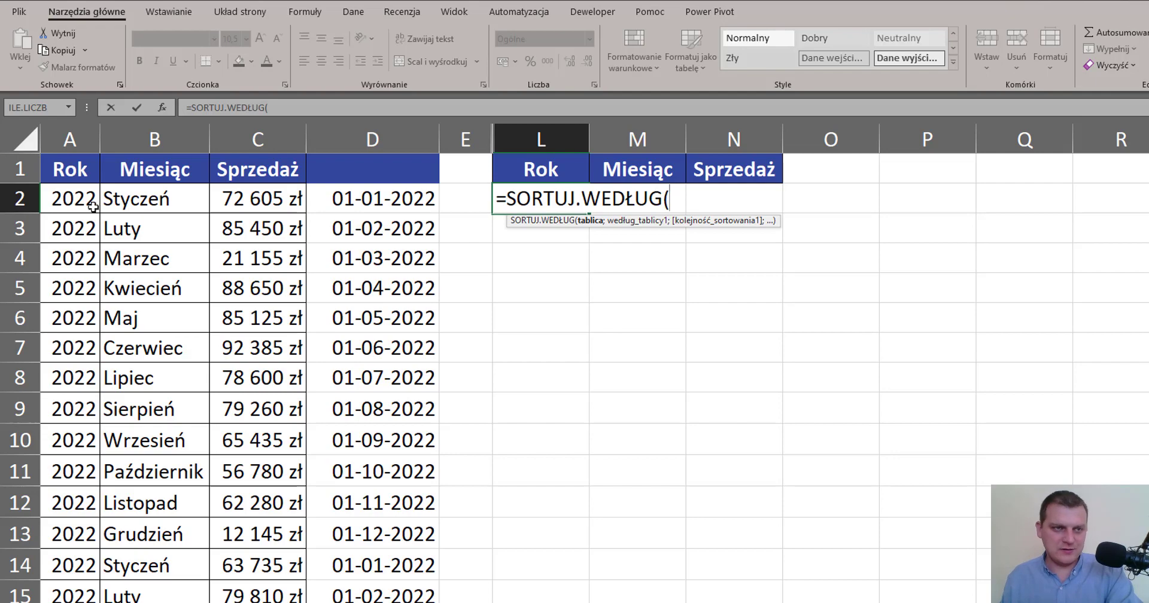
drag(67, 198, 237, 198)
key(ctrl+shift+Down)
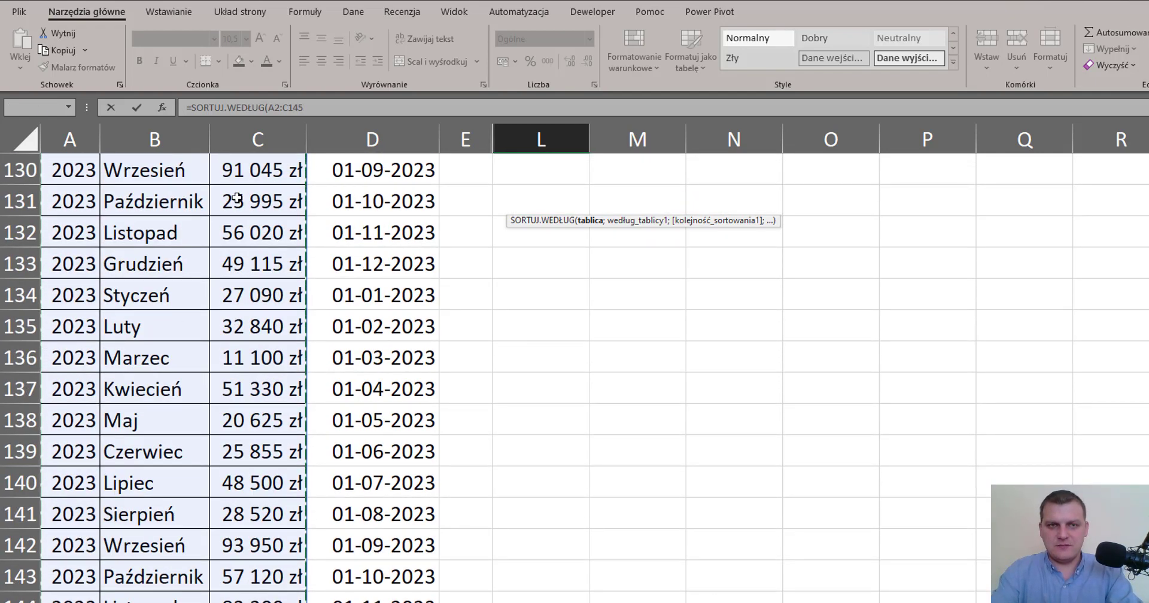
scroll(237, 198, up, 20)
- Set the array argument of SORTUJ.WEDŁUG in L2 to A2:C145
click(78, 199)
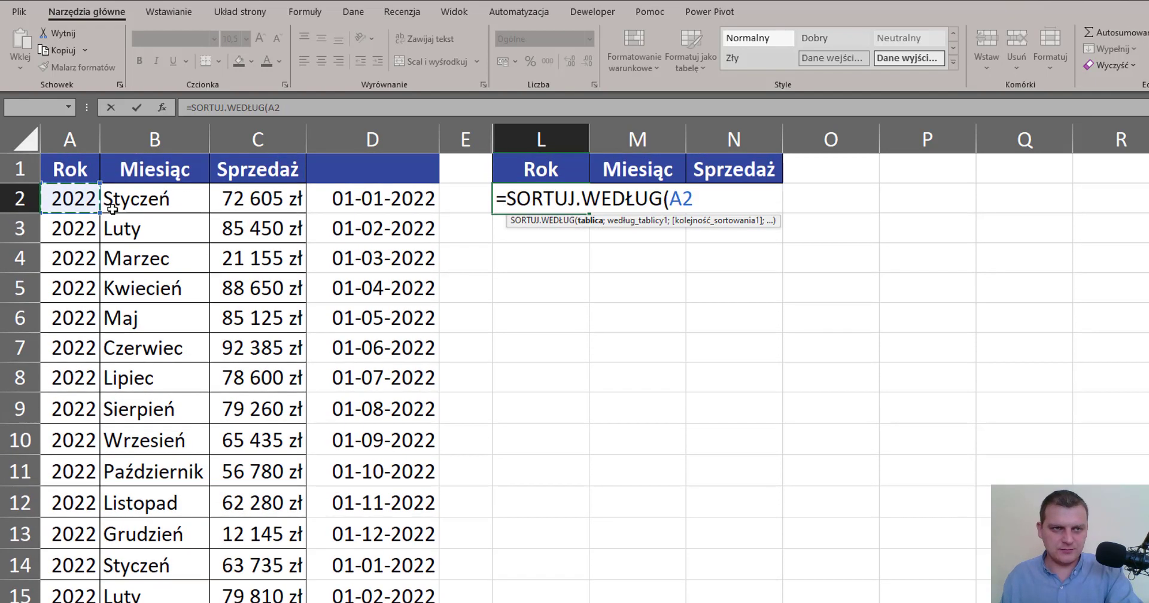
key(shift+Right)
key(shift+Right)
key(ctrl+shift+Down)
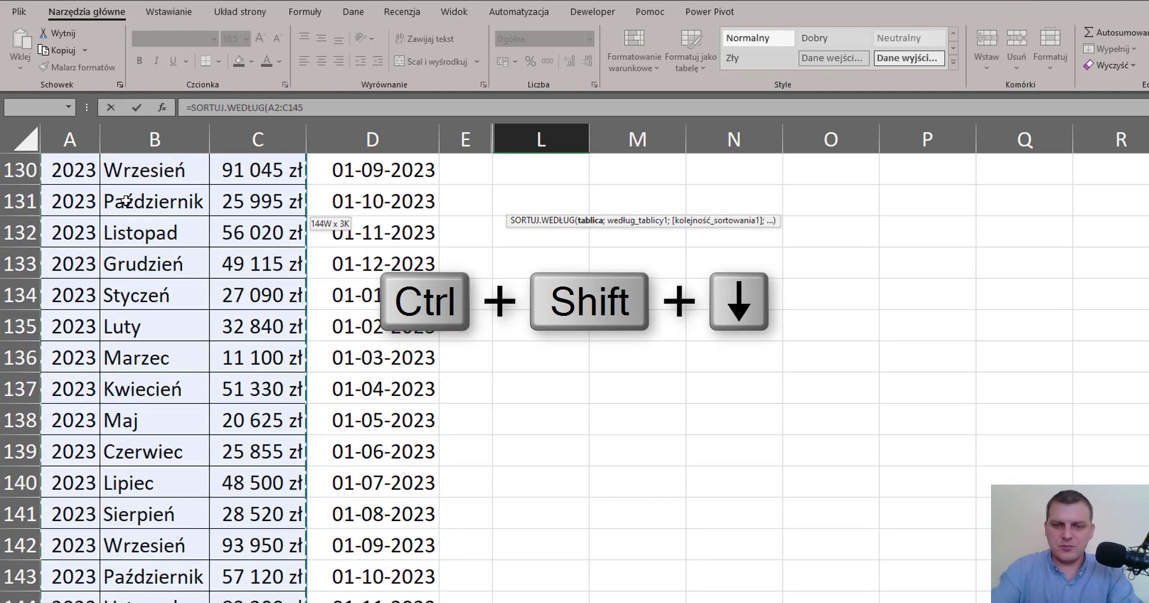
key(ctrl+BackSpace)
- Start the sort-by argument in L2 with an opening parenthesis and day 1 joined by & to the months in B2:B145
text(;(1)
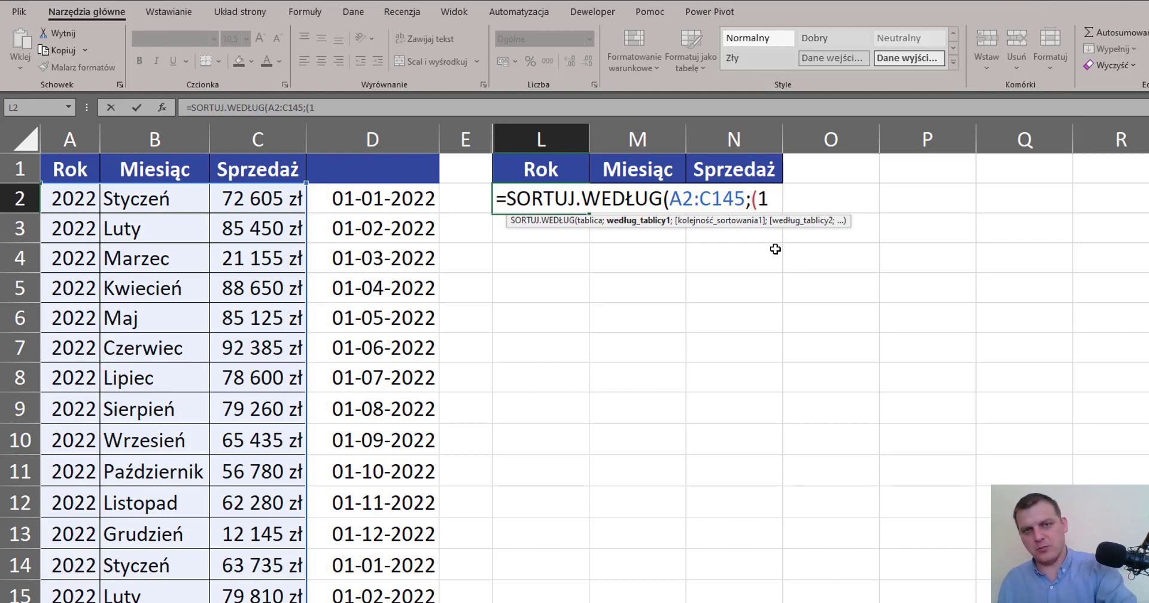
text(&)
click(176, 201)
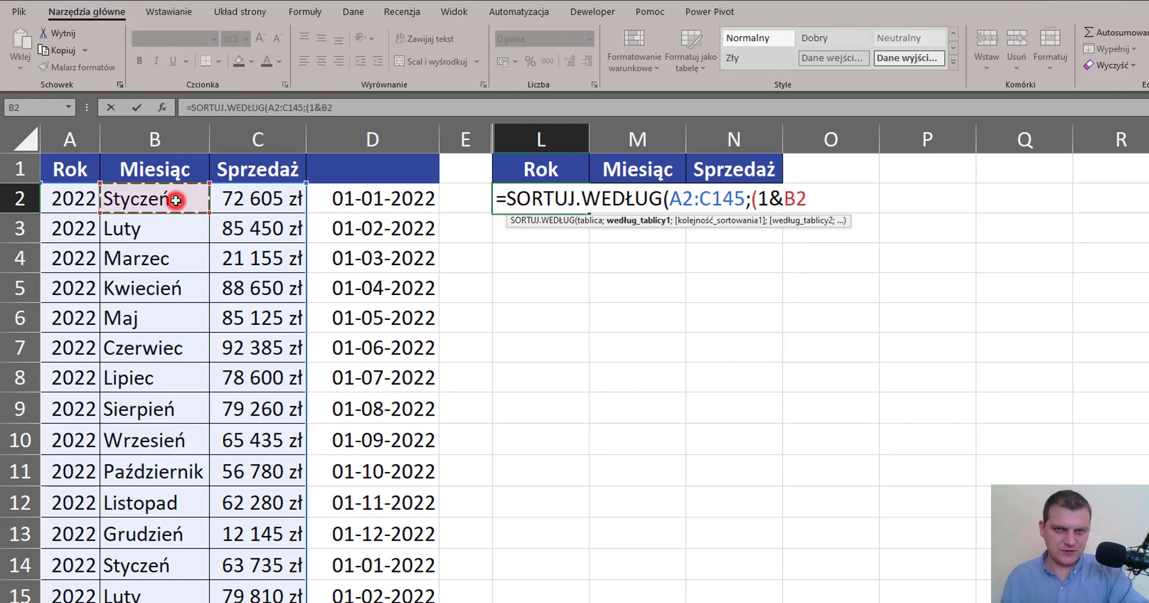
key(ctrl+shift+Down)
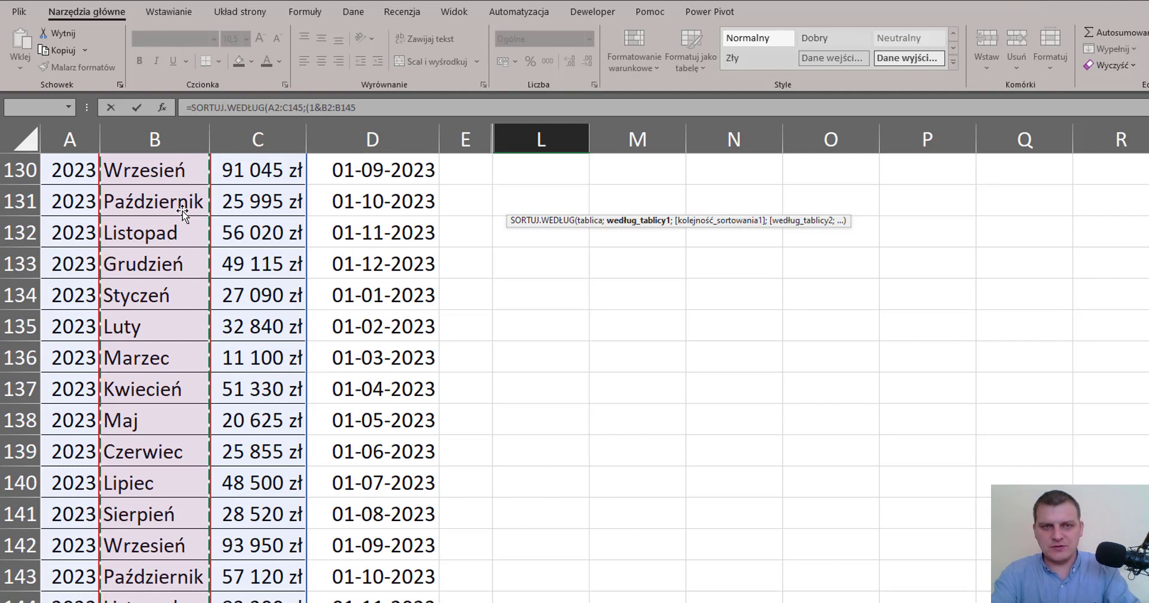
key(ctrl+BackSpace)
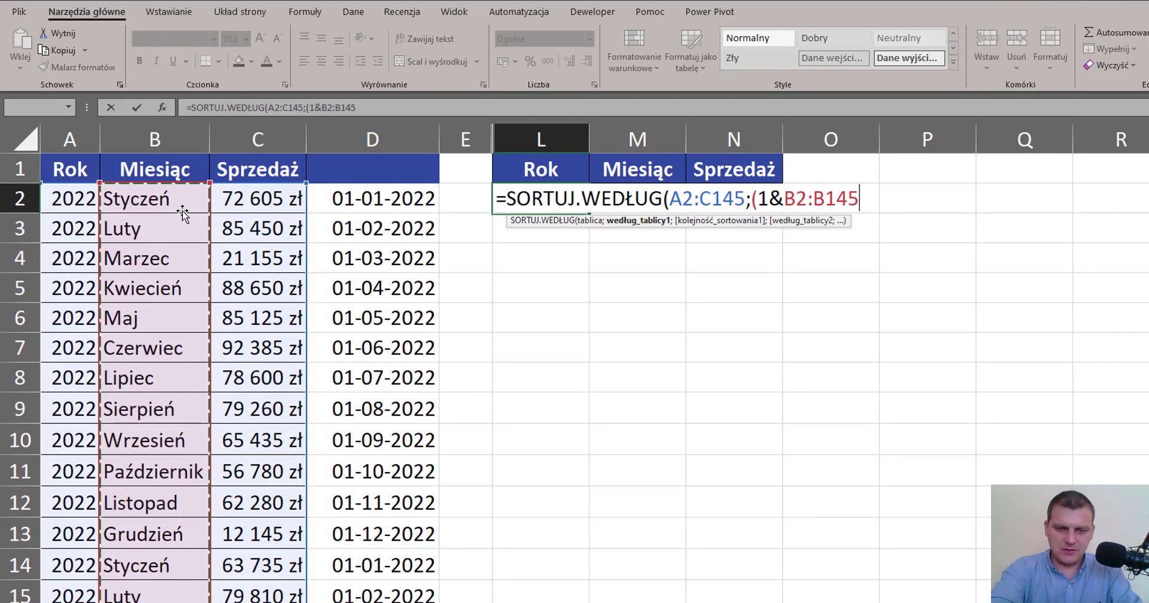
- Join the years in A2:A145 to the day and month text with & and close the inner parenthesis
text(&)
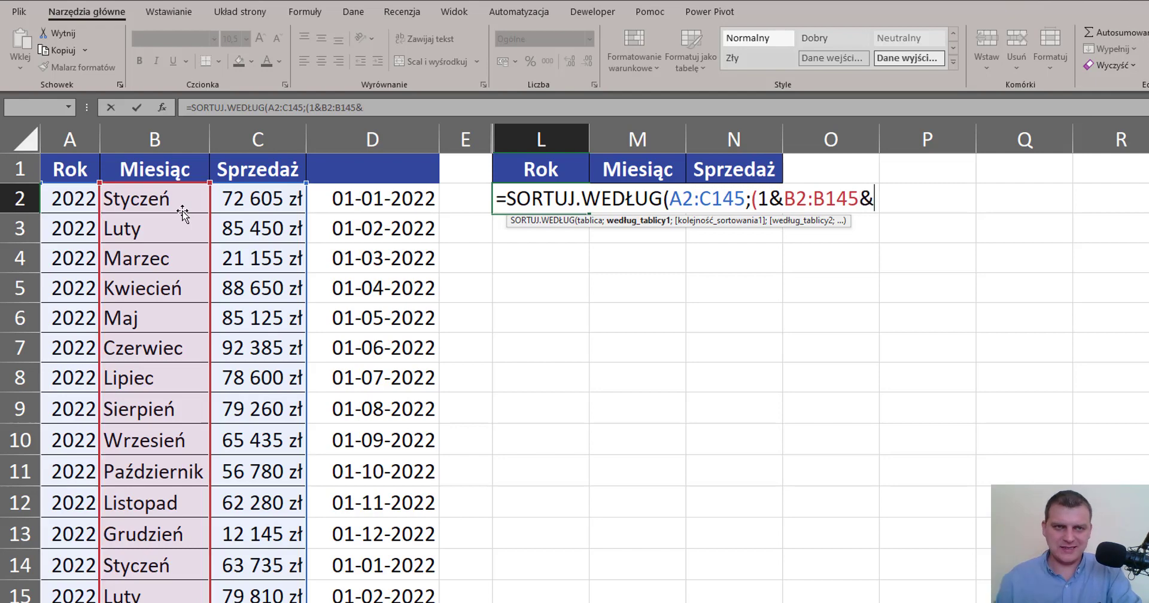
click(79, 190)
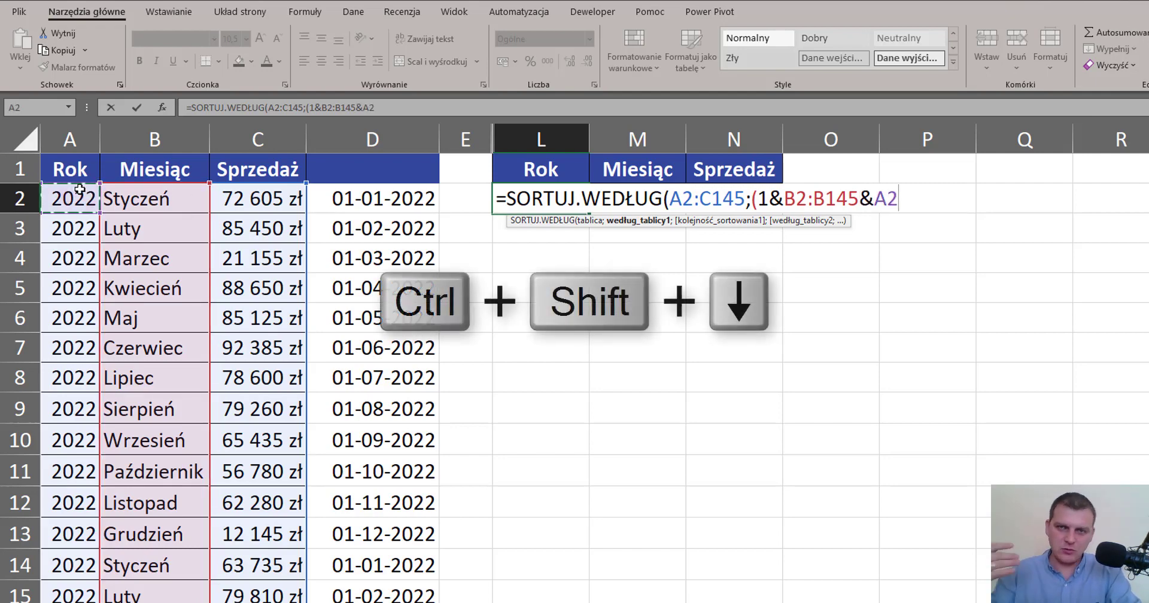
key(ctrl+shift+Down)
key(ctrl+BackSpace)
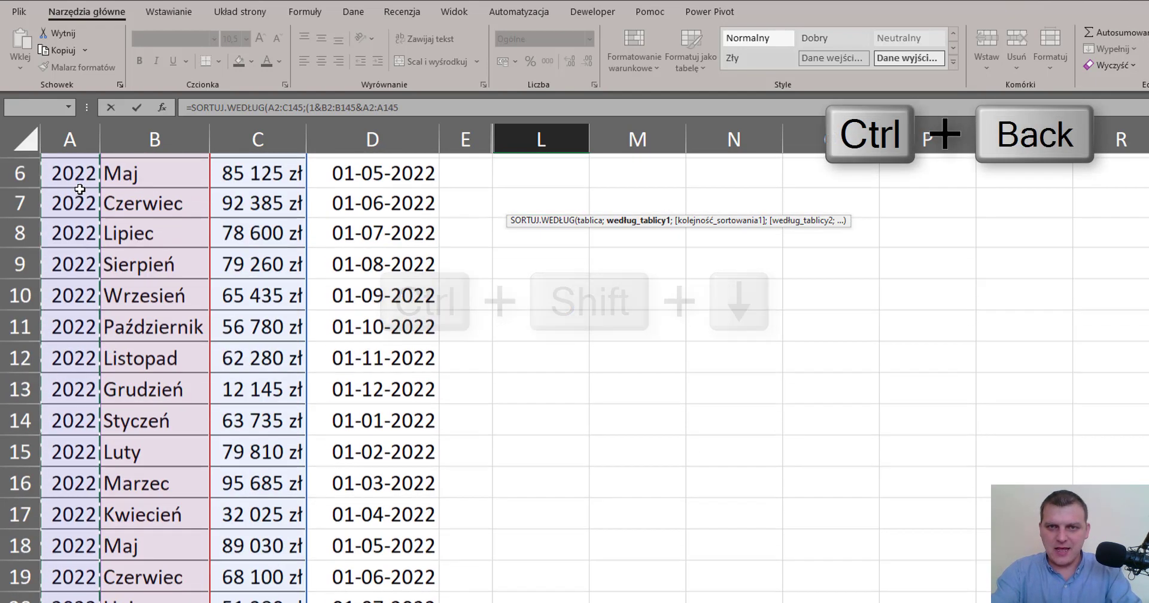
text())
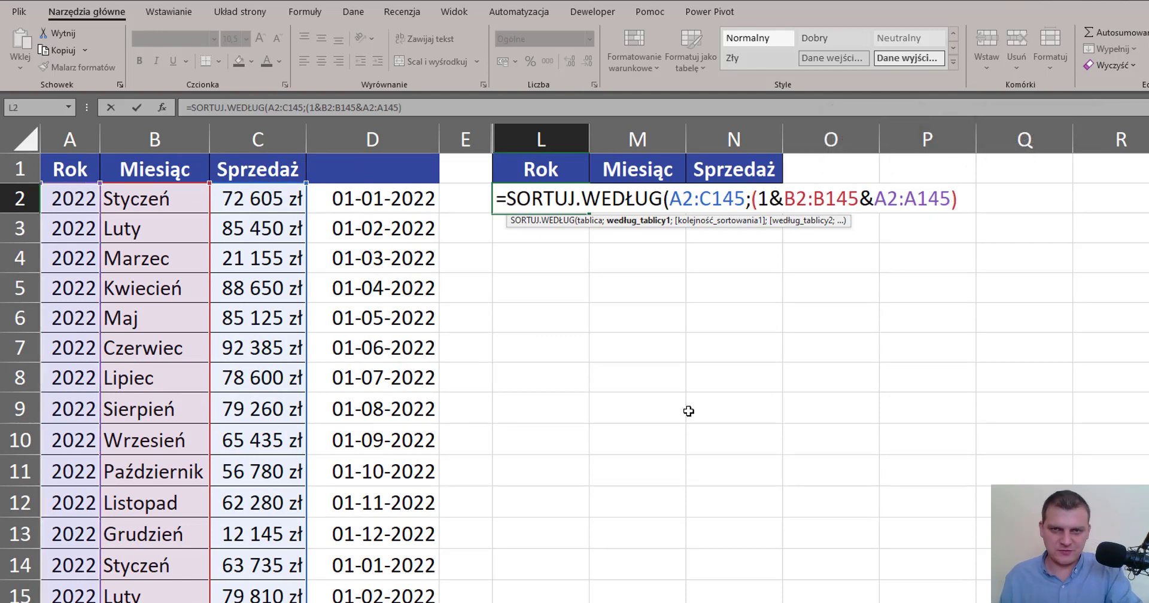
- Add +0 after the joined text to convert it to dates, and complete the SORTUJ.WEDŁUG formula in L2
text(+)
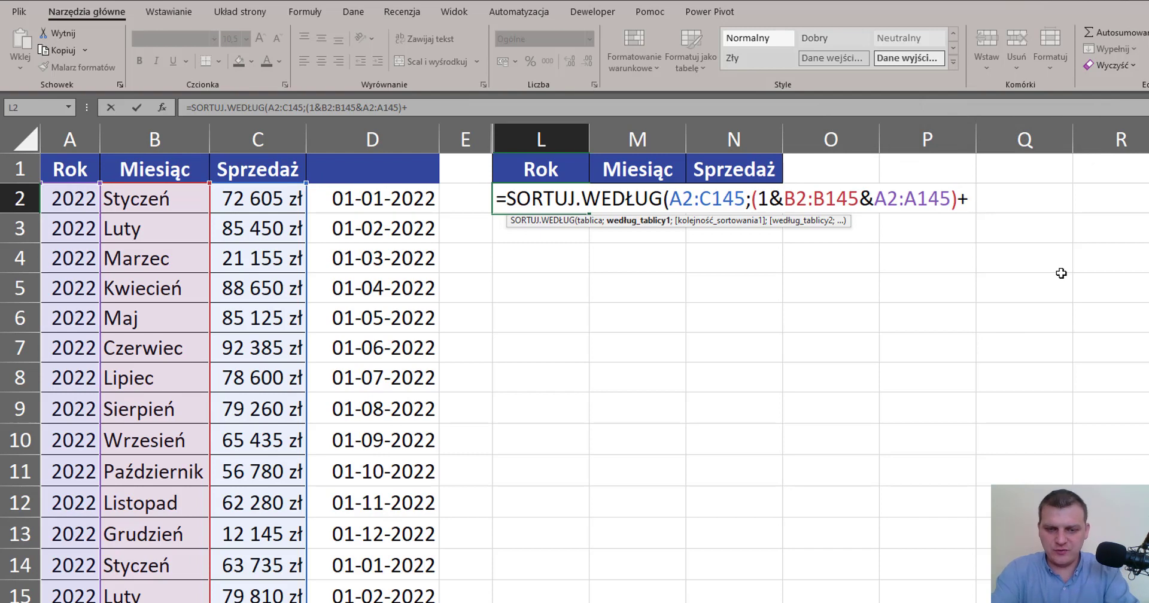
text(0)
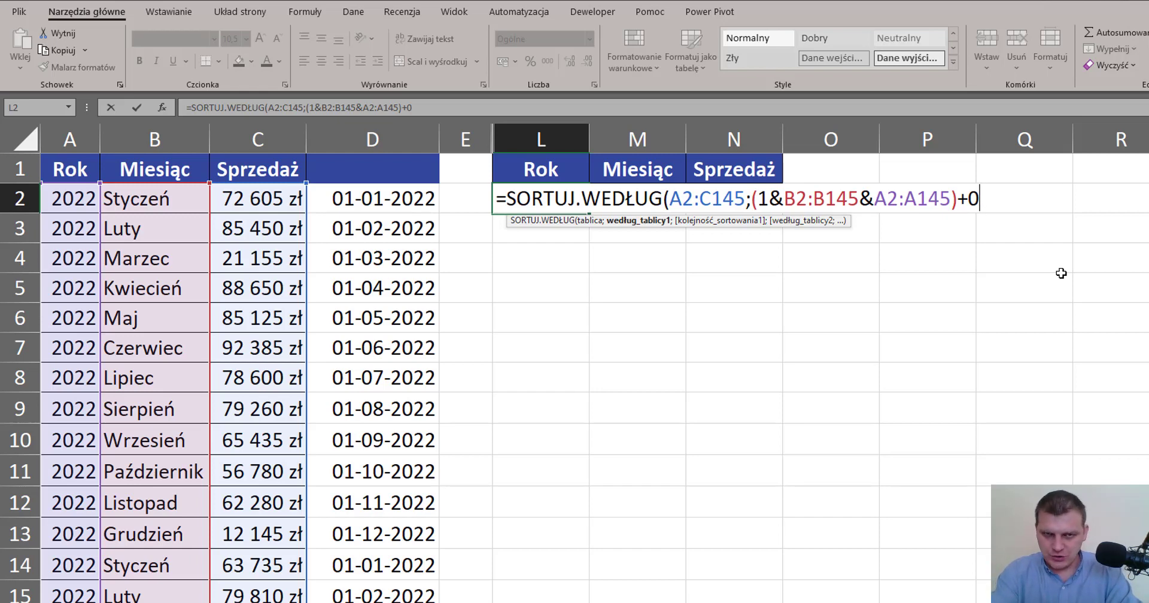
text())
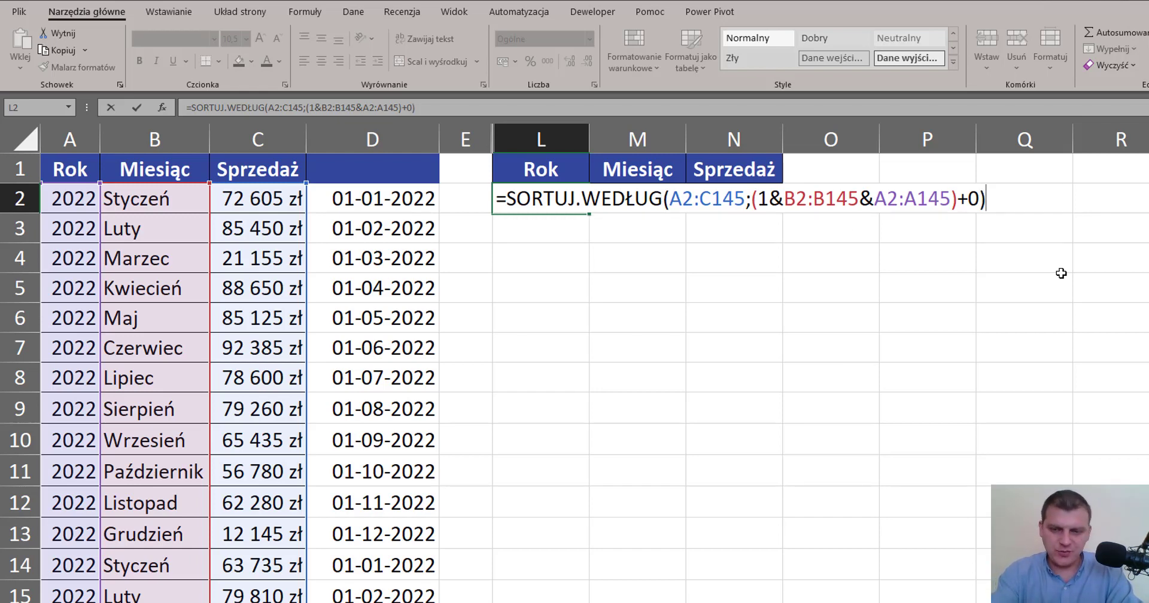
key(Return)
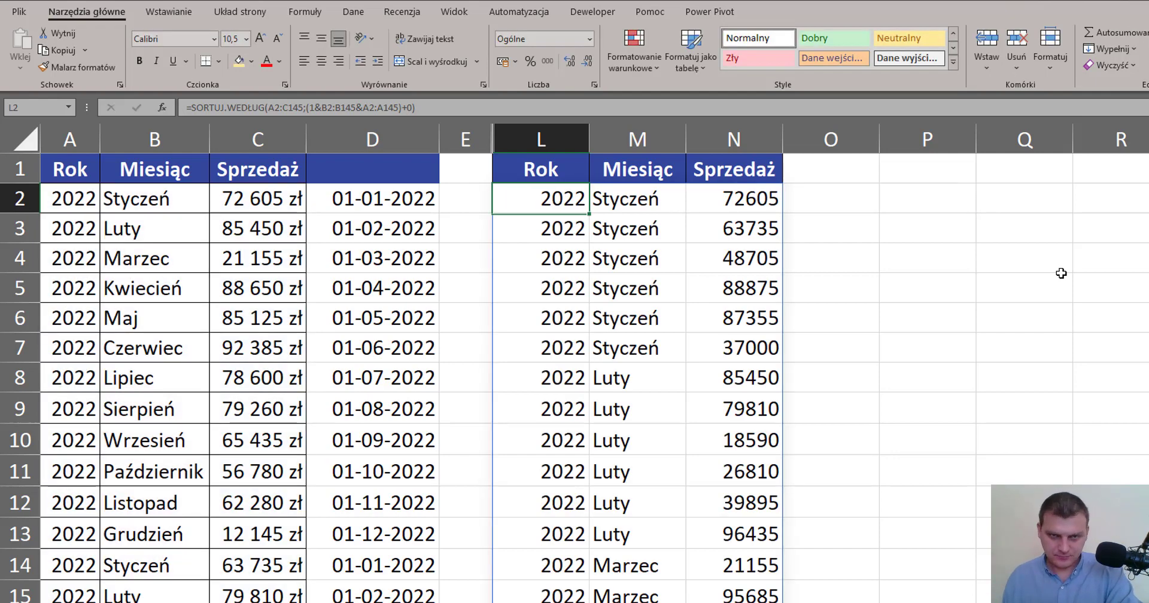
drag(566, 204, 725, 354)
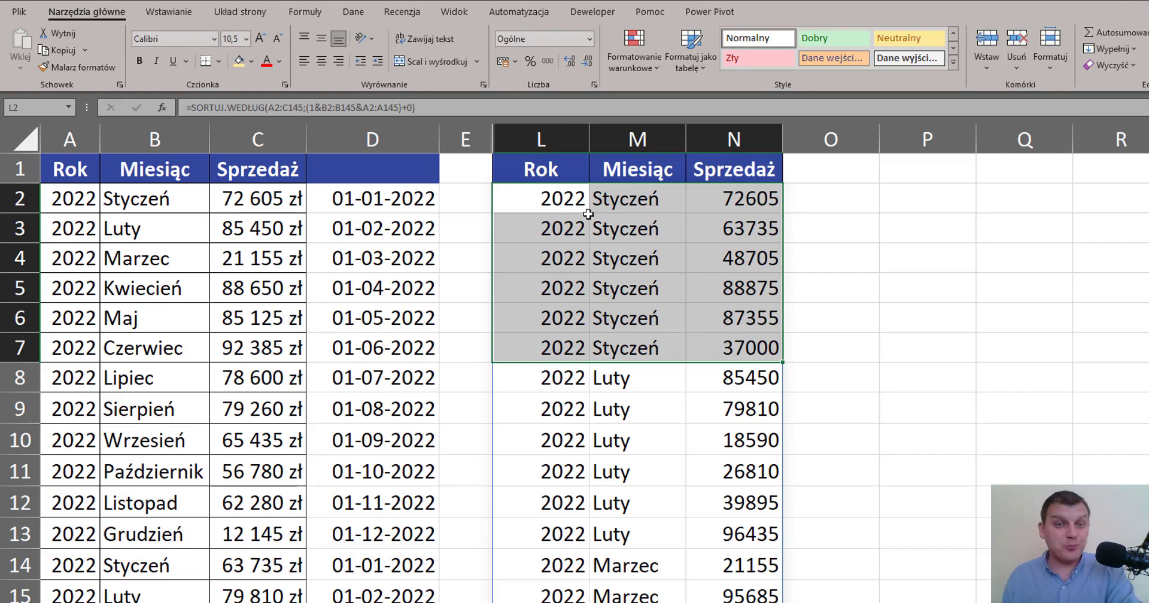
drag(584, 203, 638, 348)
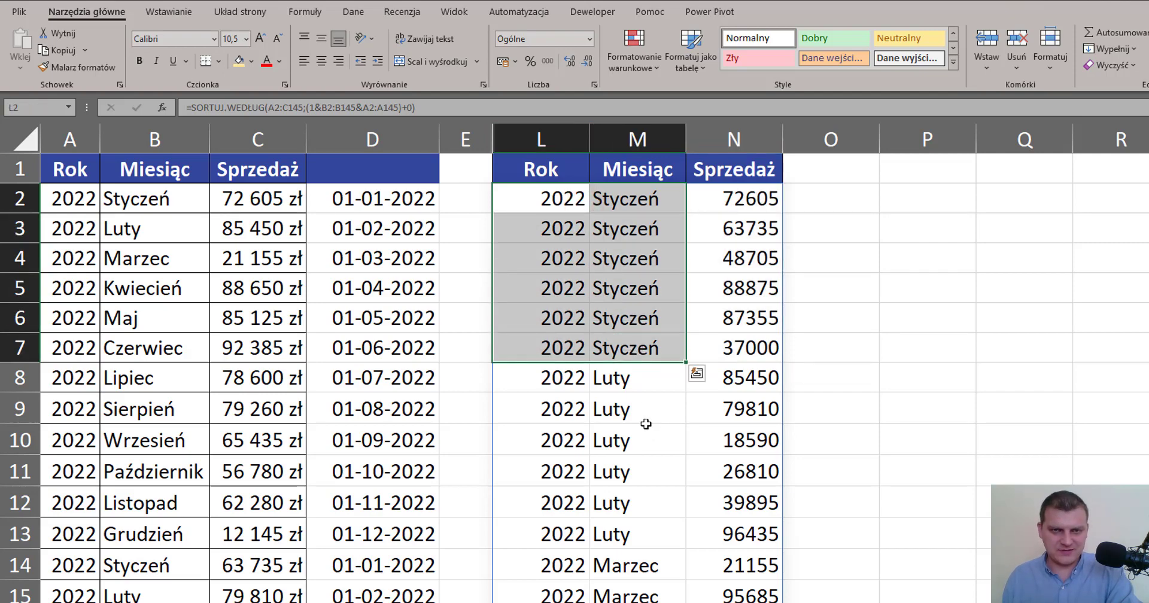
- Unhide the hidden columns between E and L
drag(541, 139, 454, 141)
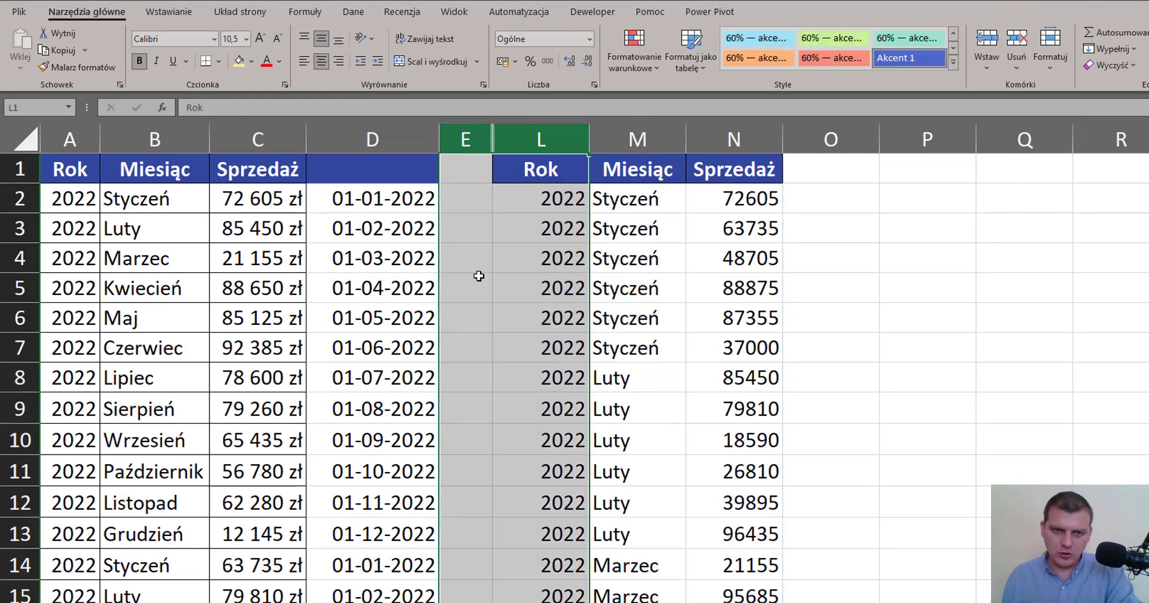
right_click(452, 148)
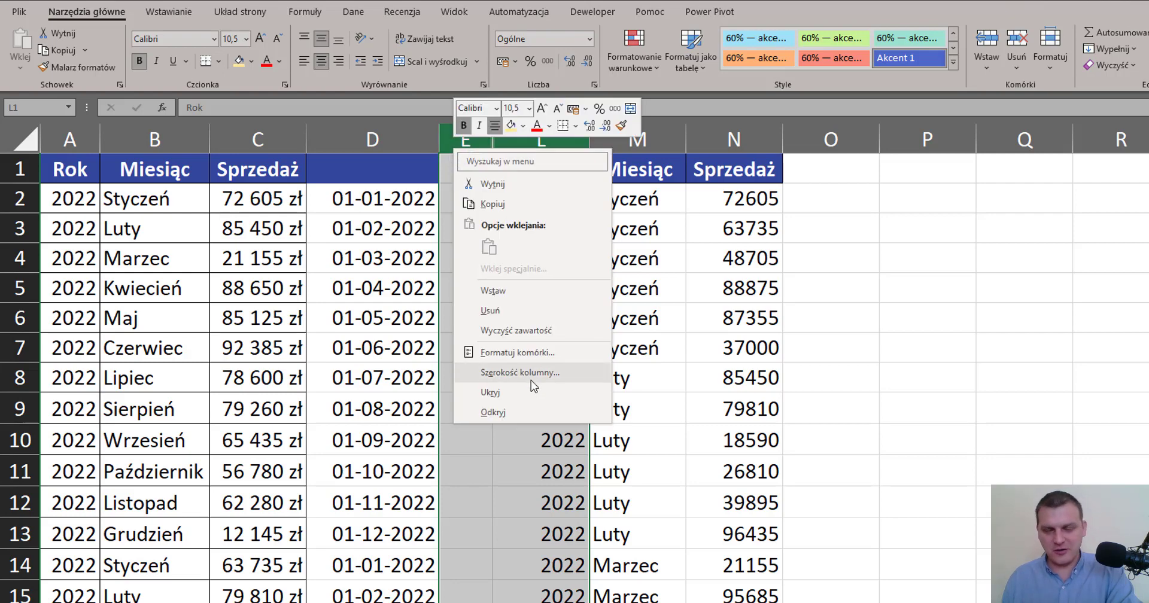
click(494, 413)
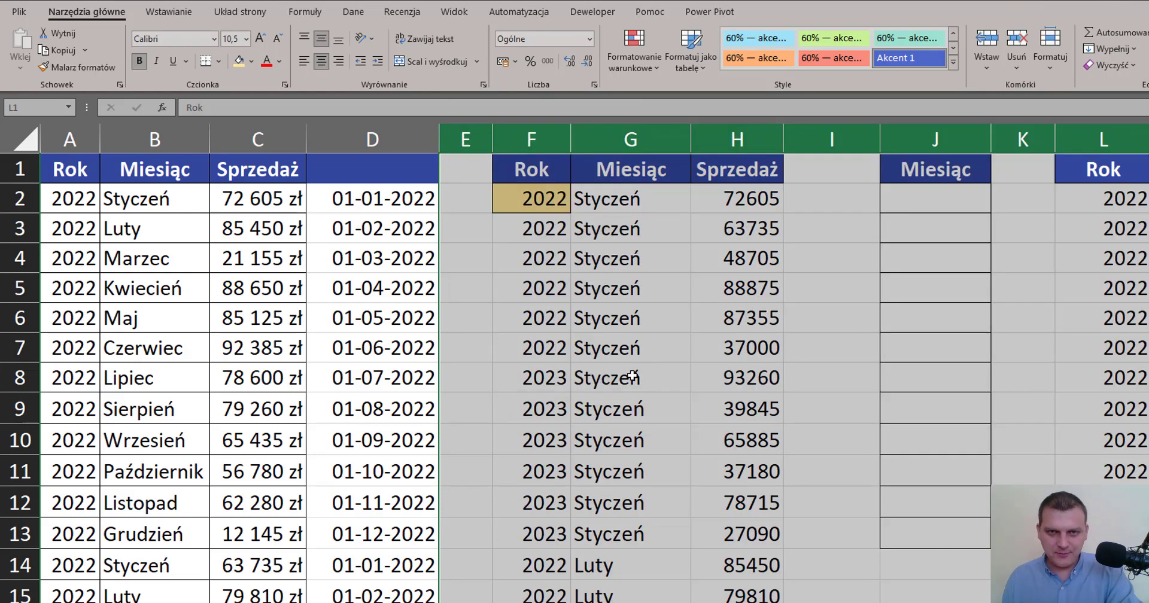
click(1021, 173)
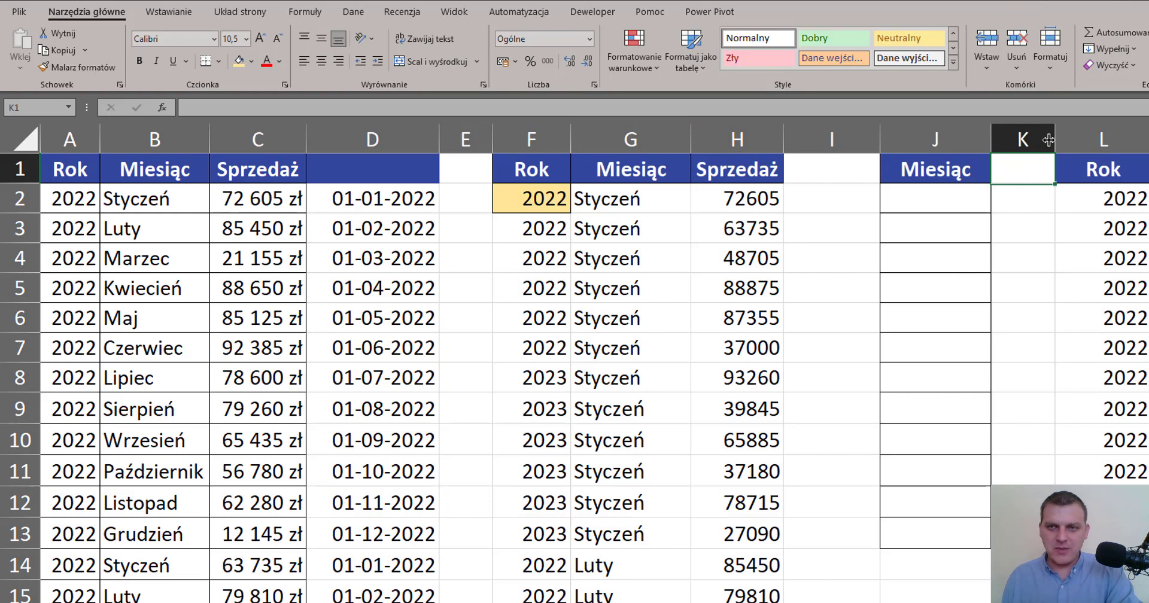
- Hide columns J and K so the two sorted tables are closer together
drag(1049, 140, 917, 139)
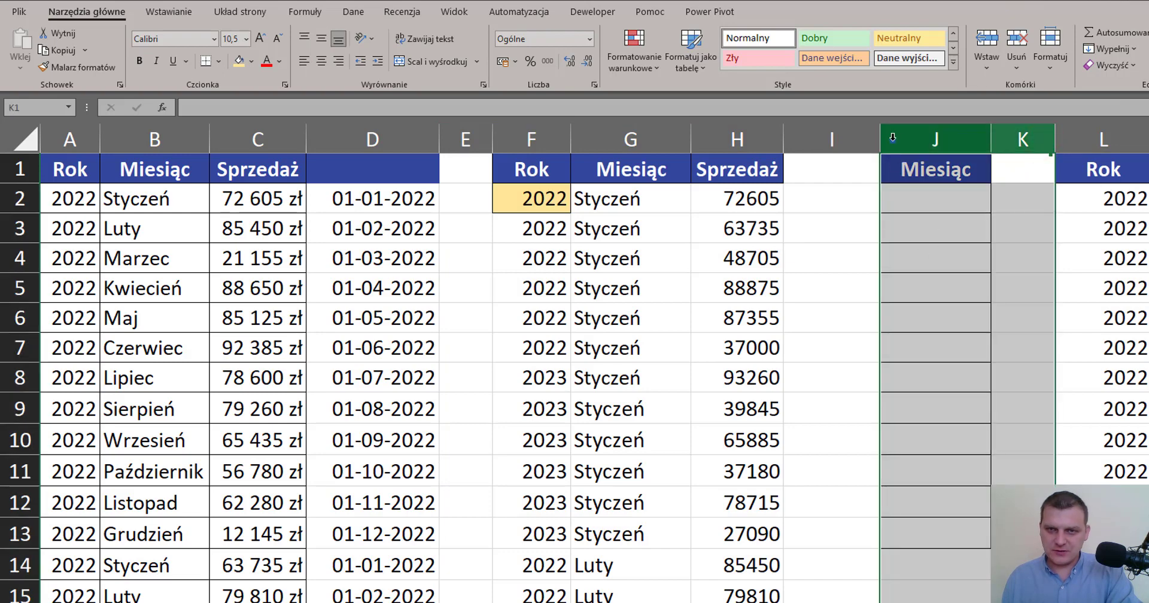
right_click(893, 138)
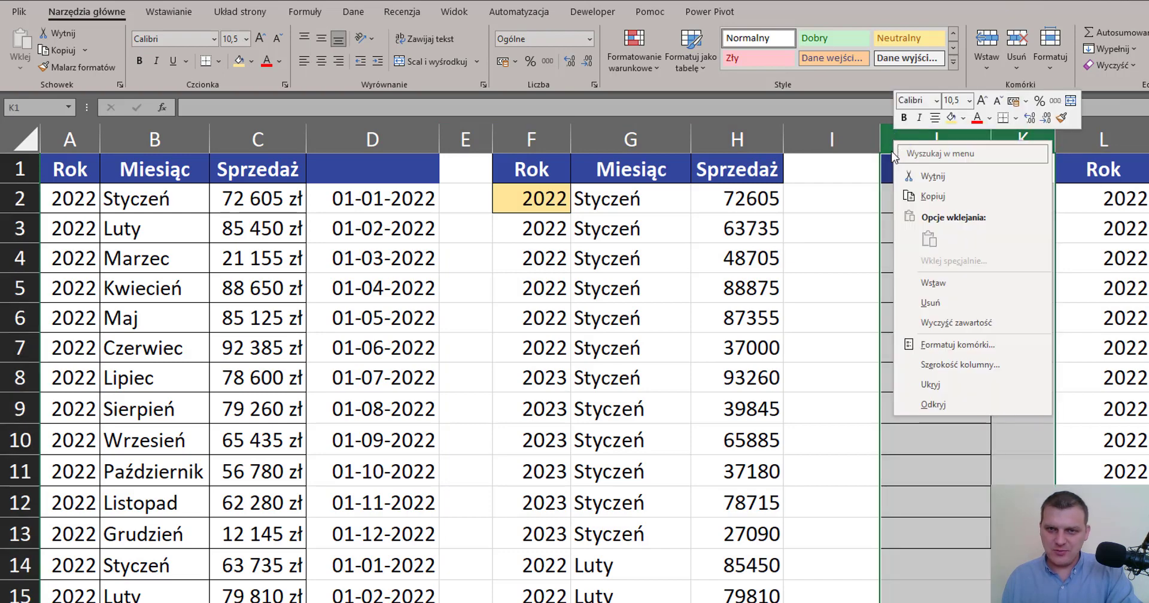
click(934, 385)
click(916, 198)
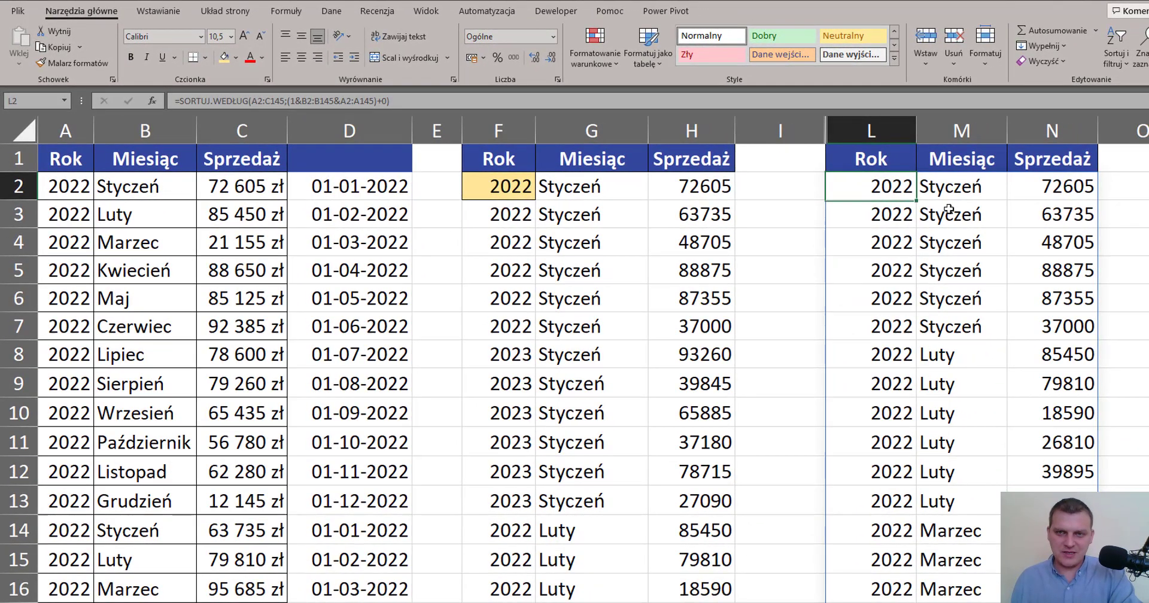
- Compare the year and month order in the sorted tables starting at F2 and L2, and review the formulas behind them
drag(575, 193, 593, 515)
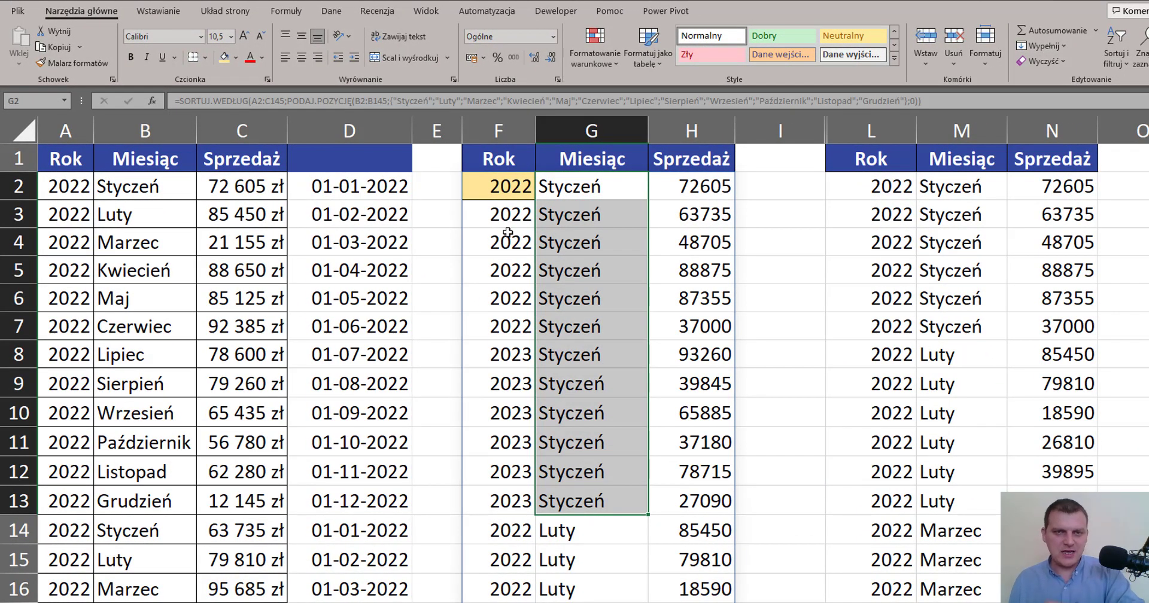
click(512, 268)
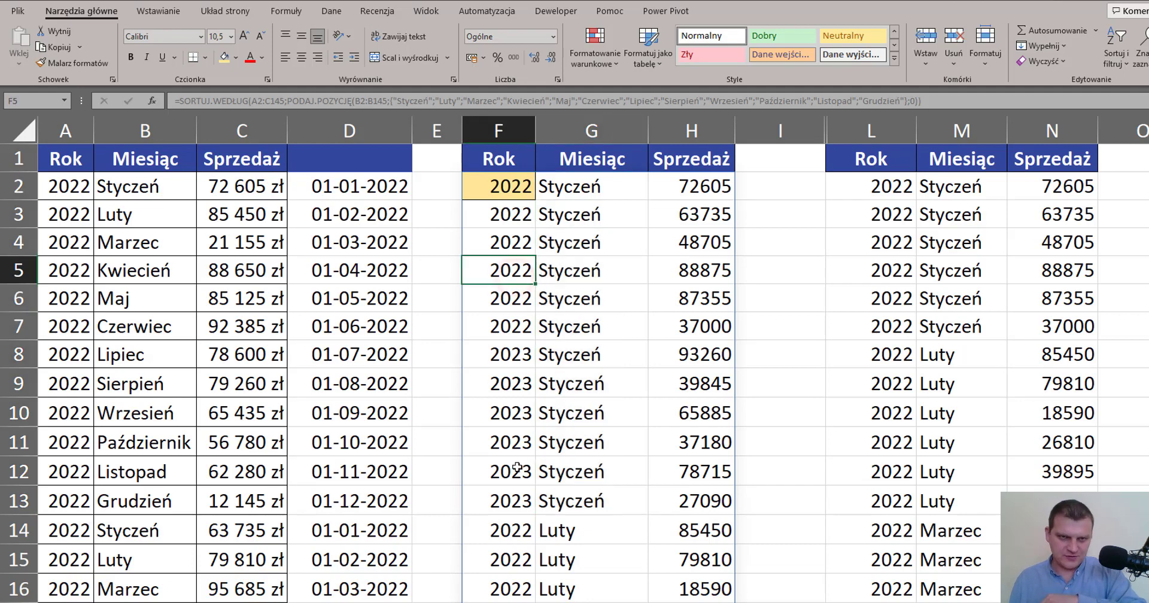
click(523, 412)
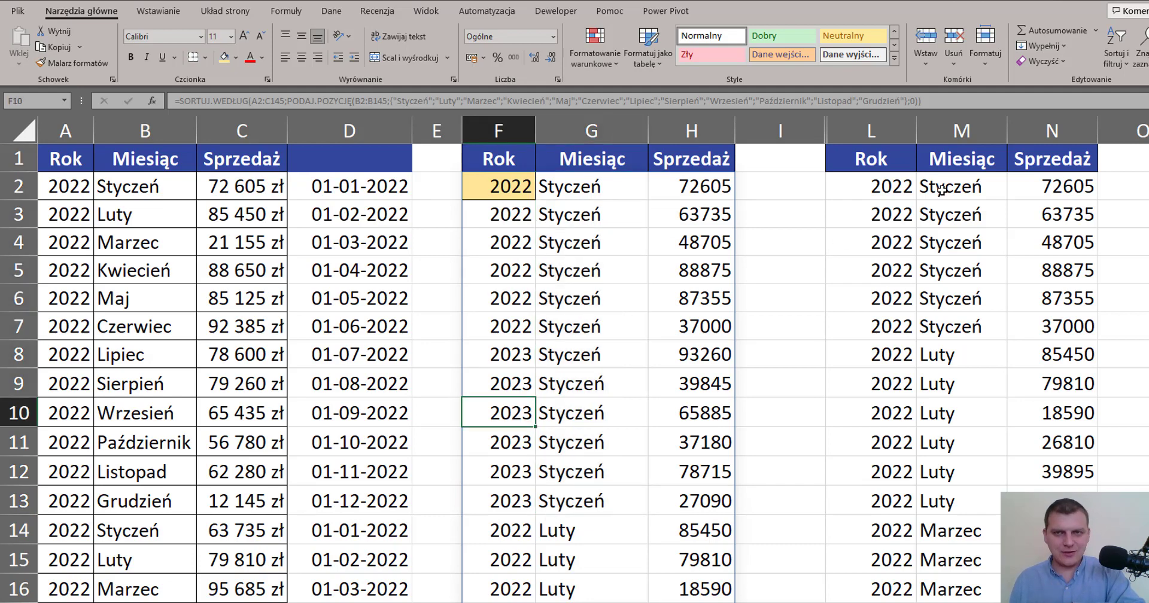
drag(942, 189, 870, 357)
scroll(916, 359, down, 20)
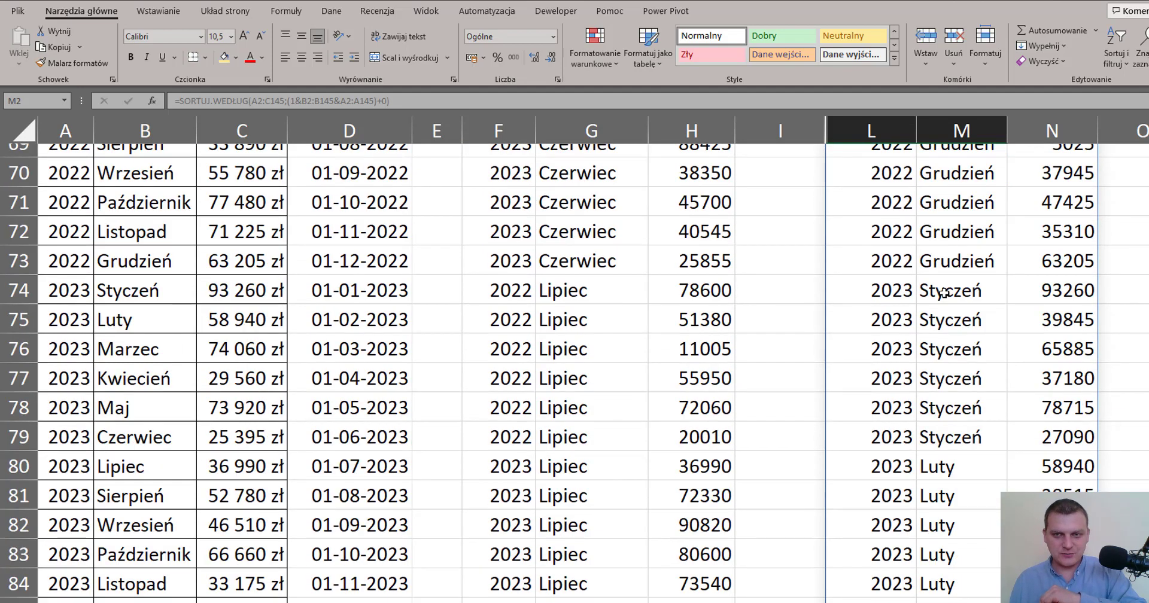
drag(945, 293, 883, 448)
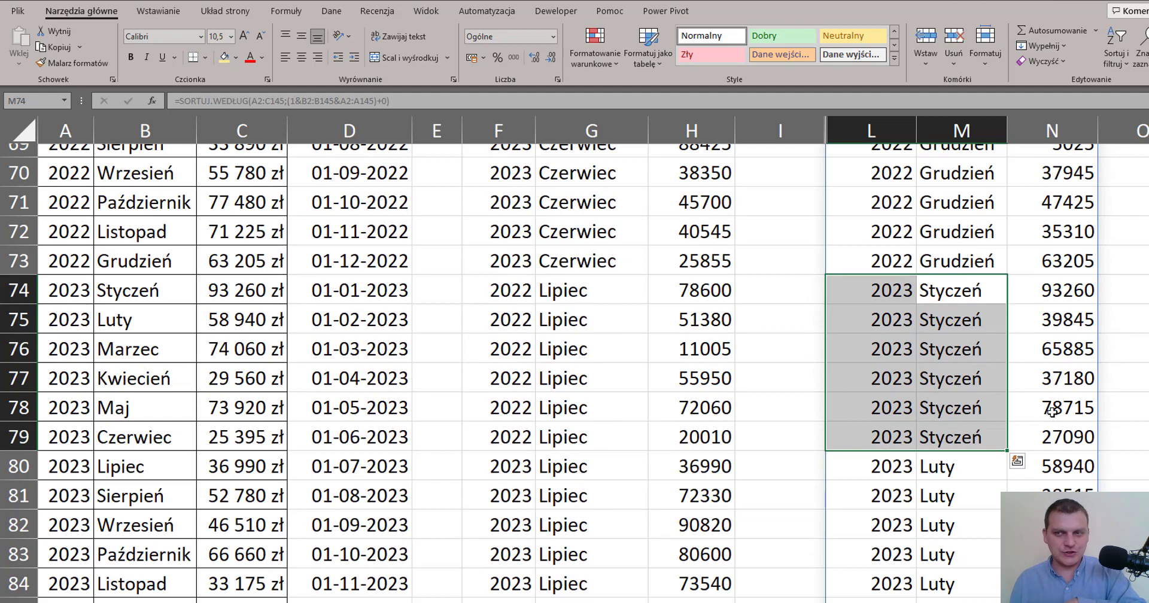
scroll(632, 368, up, 20)
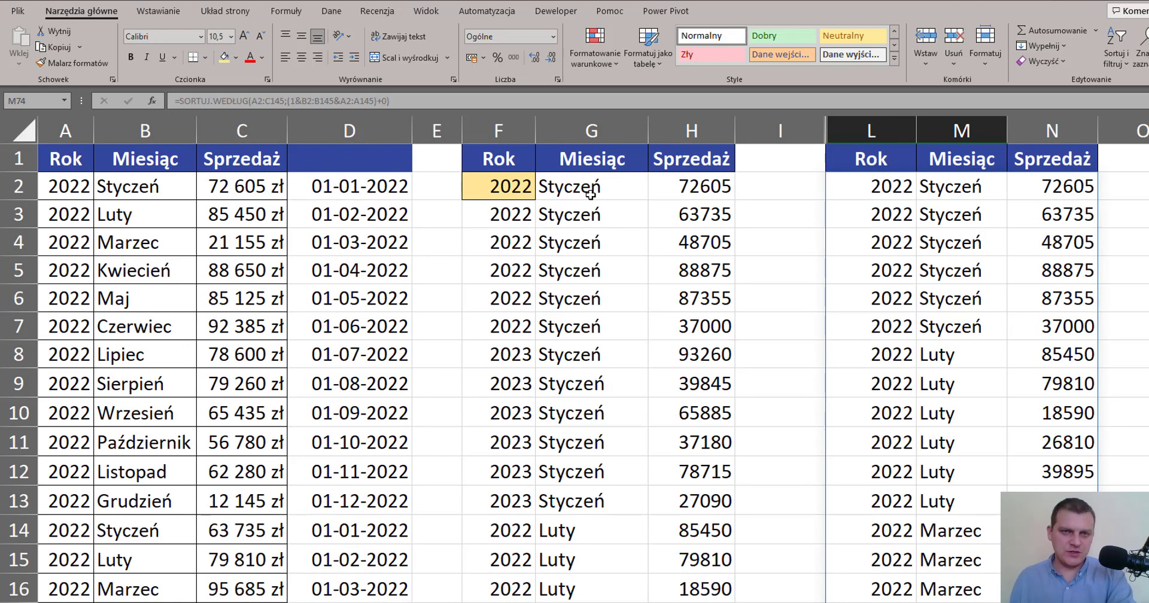
double_click(518, 192)
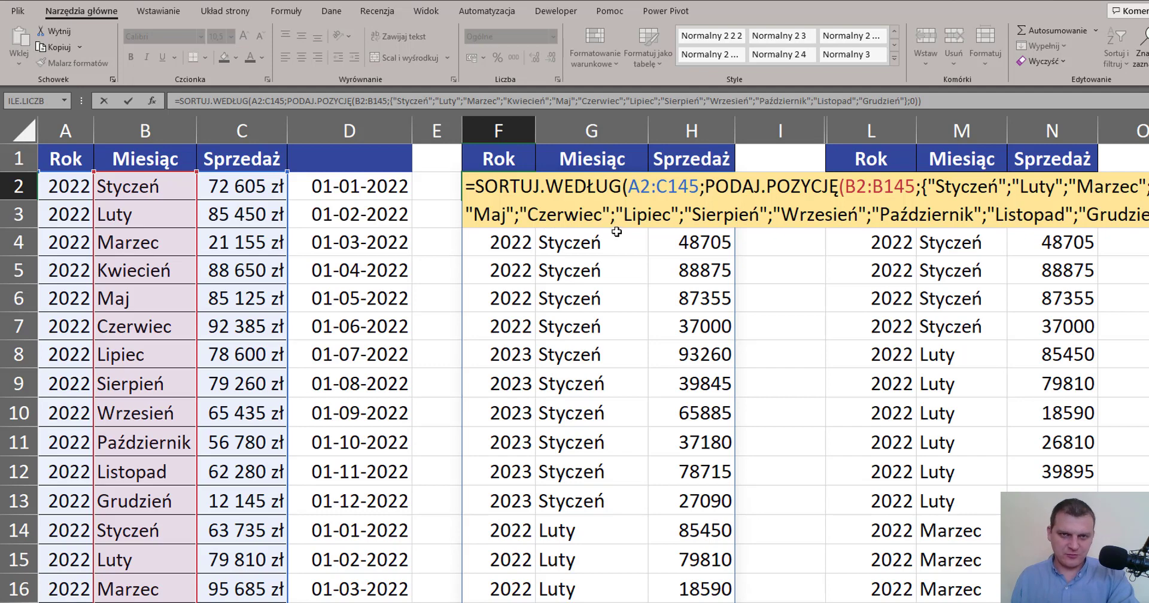
key(Escape)
drag(591, 187, 596, 474)
click(878, 187)
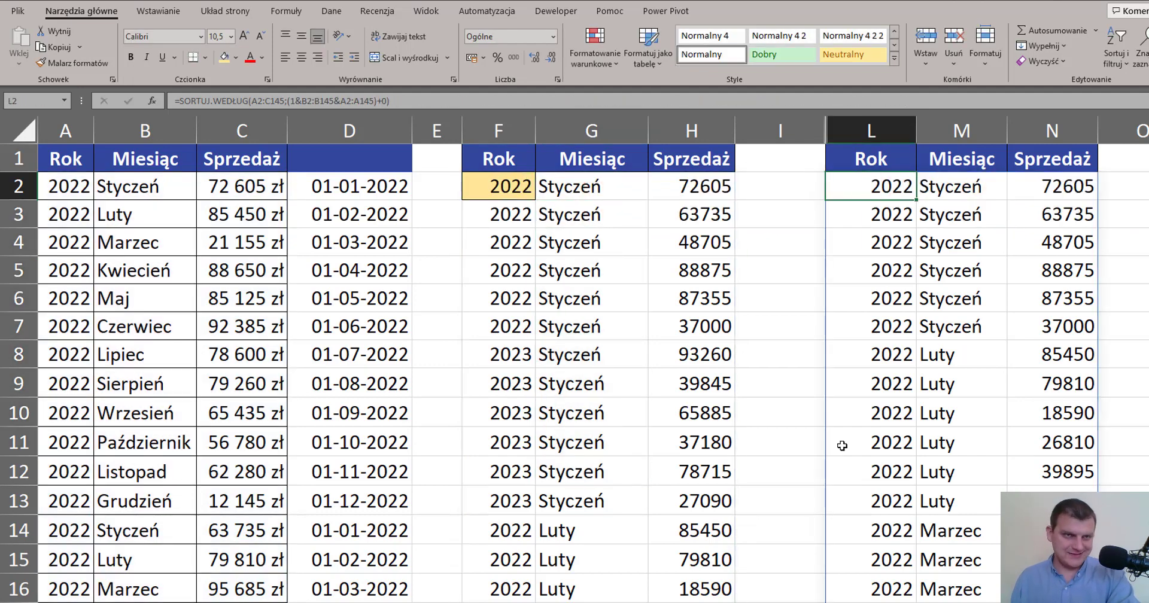